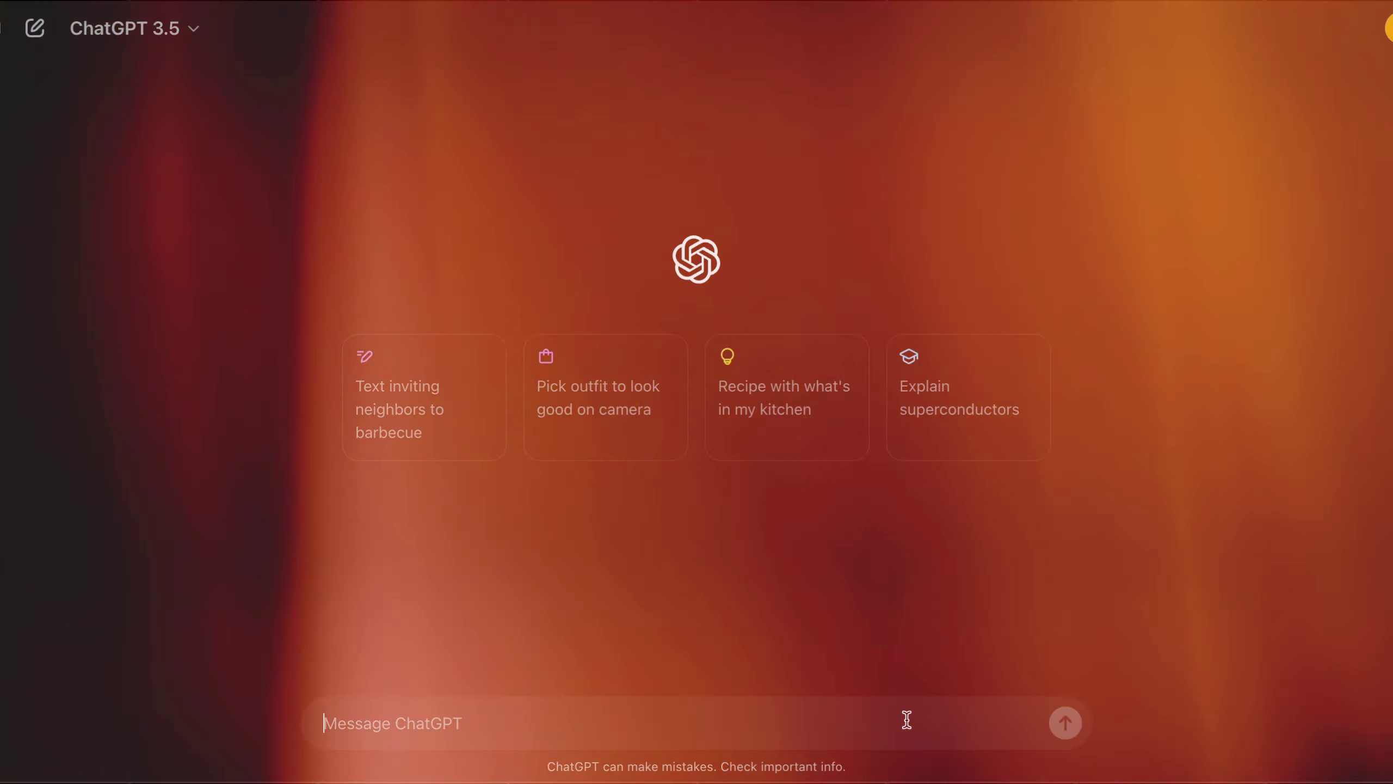
Ask ChatGPT for a list of the most visited landmarks in the world
type("please give me a list of the most visited landmarks in the world")
key("Return")
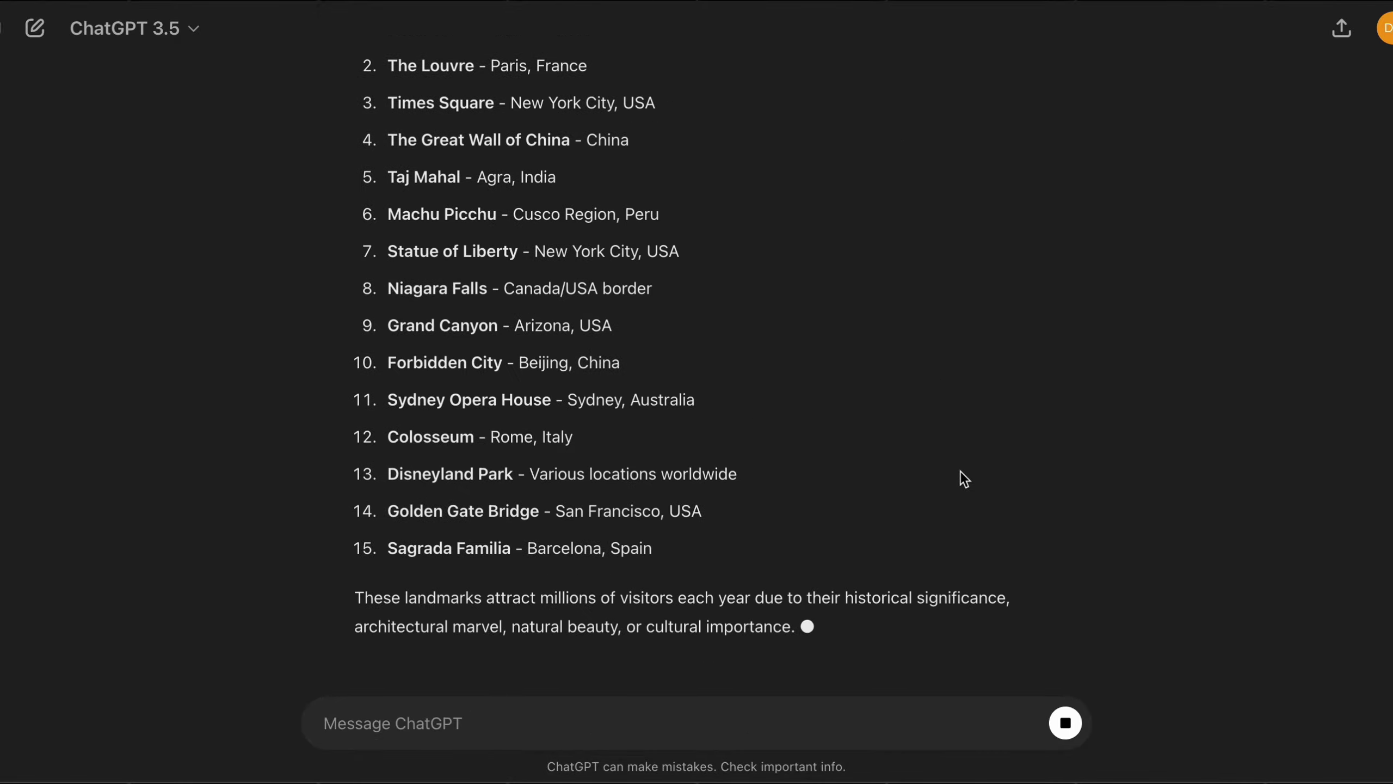
scroll(809, 277, "up", 3)
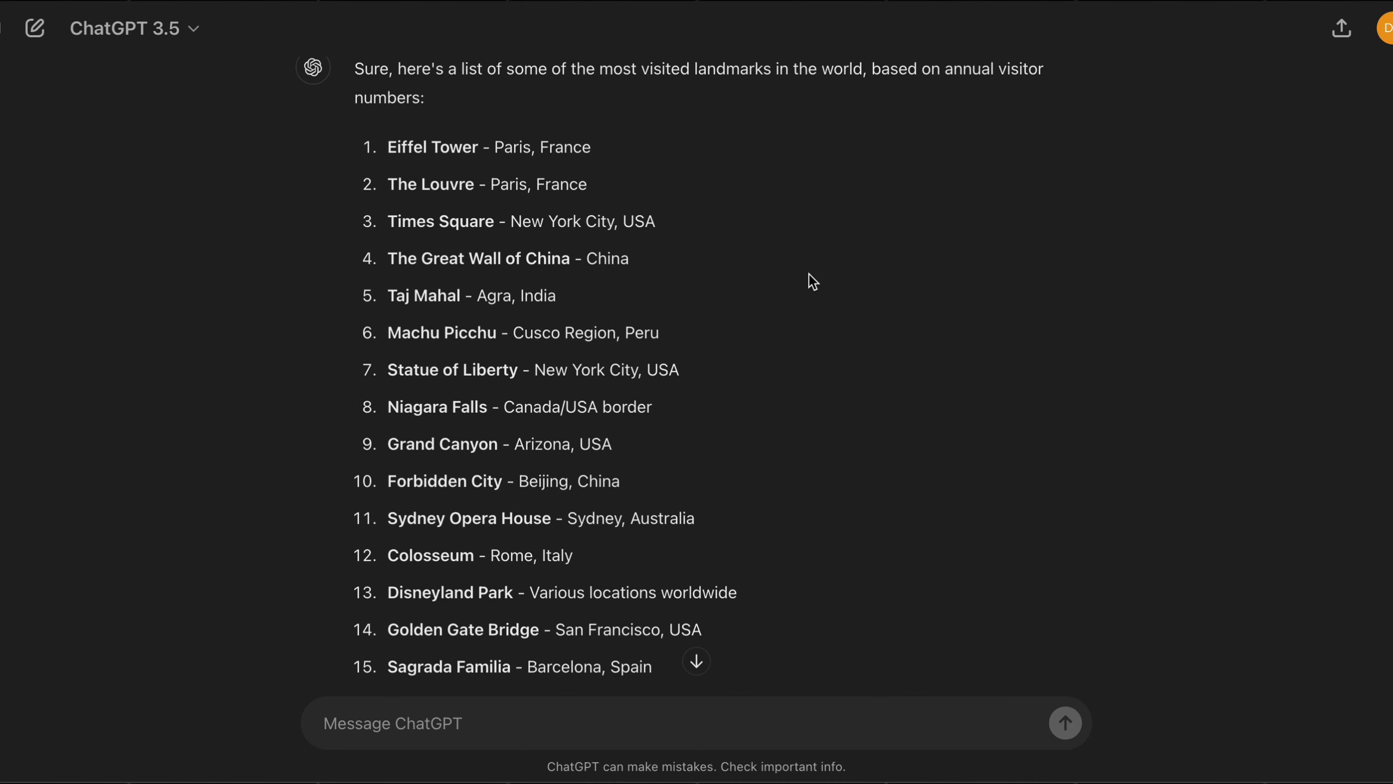
Draft a one-minute top 5 script request that includes landmarks 1–5 from the list
type("please create me a top 5 script for these landmarks: . Make the script a minute long when read out, and make it so that theres a fact / description of each landmark in order to get it to 1 minute long")
left_click_drag(389, 147, 573, 300)
key("super+c")
left_click(715, 675)
key("super+v")
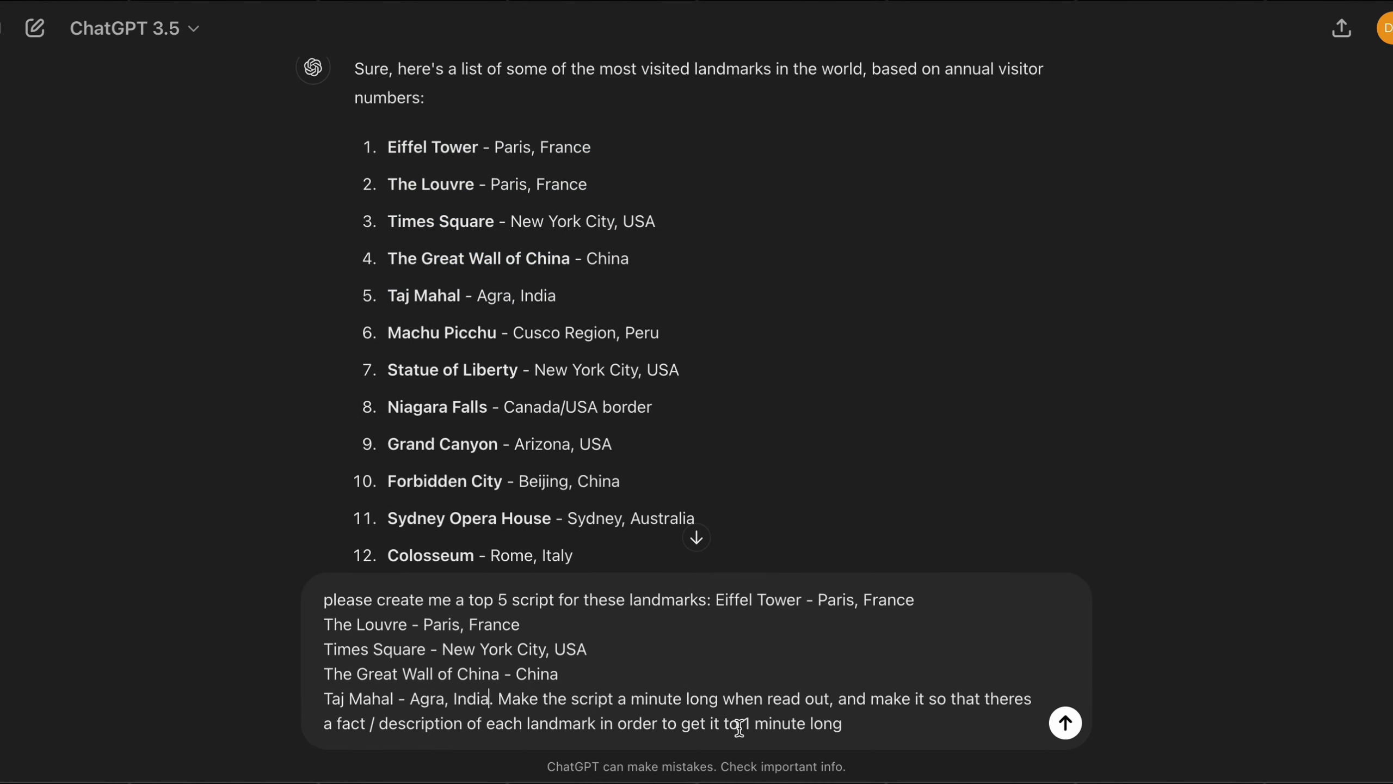
Send the top 5 script request, have ChatGPT strip the bracketed prompts, and select the cleaned script
left_click(1064, 726)
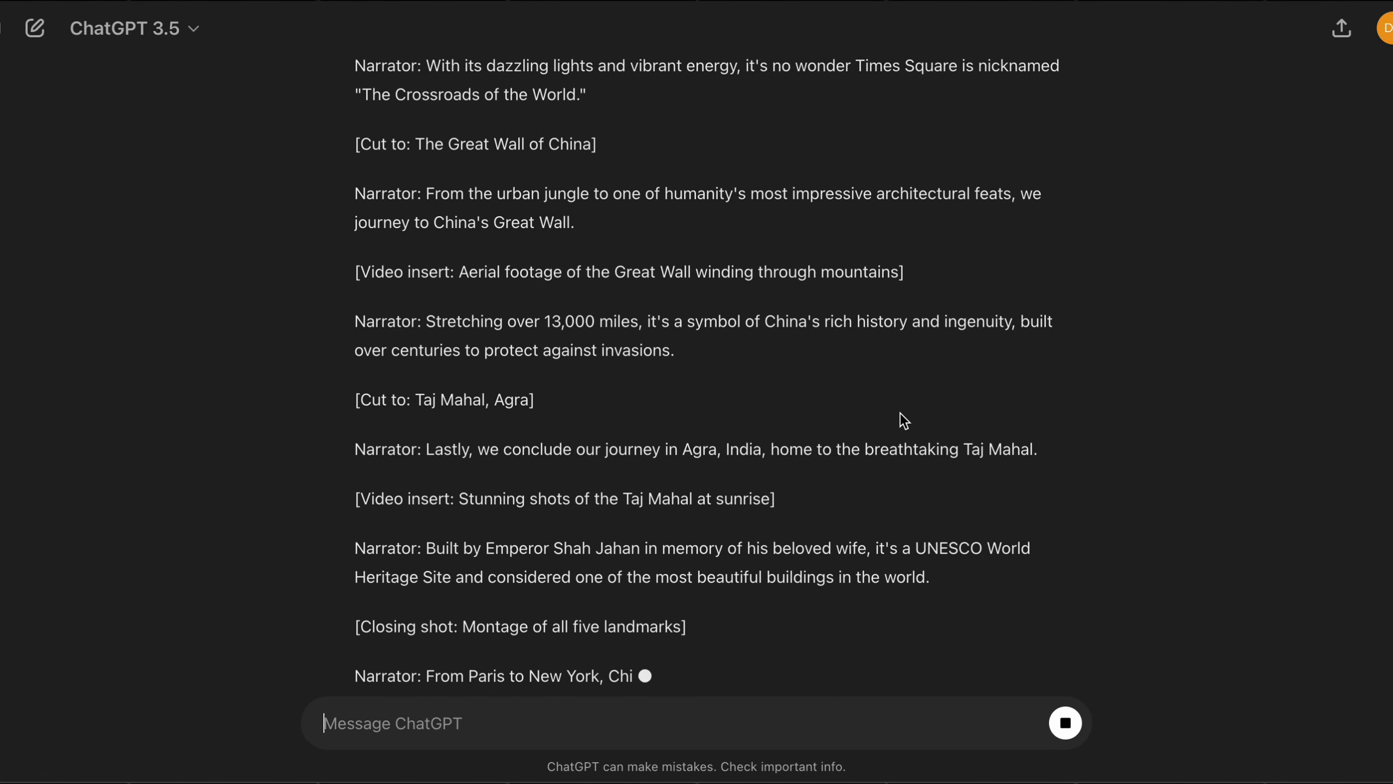
type("please remove a")
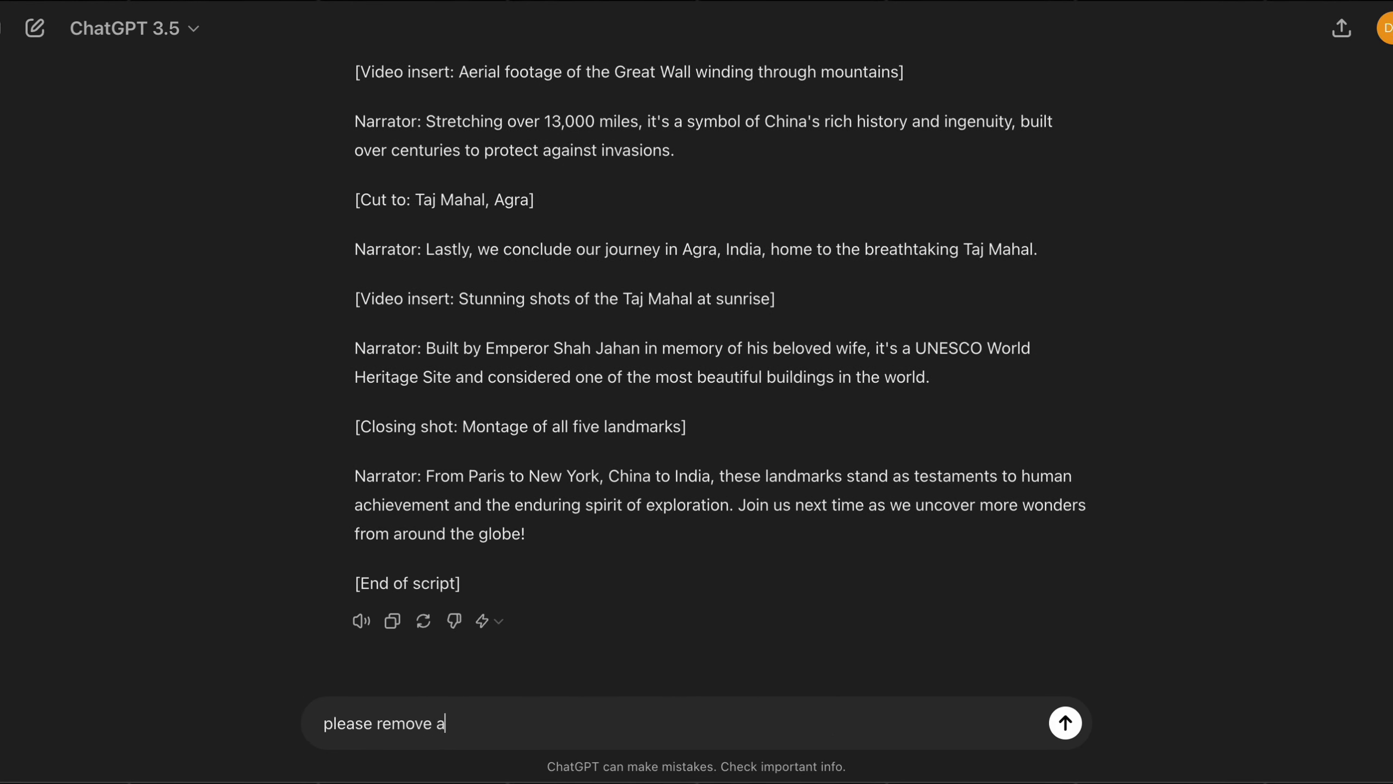
type("ll the prompts (stuff onm")
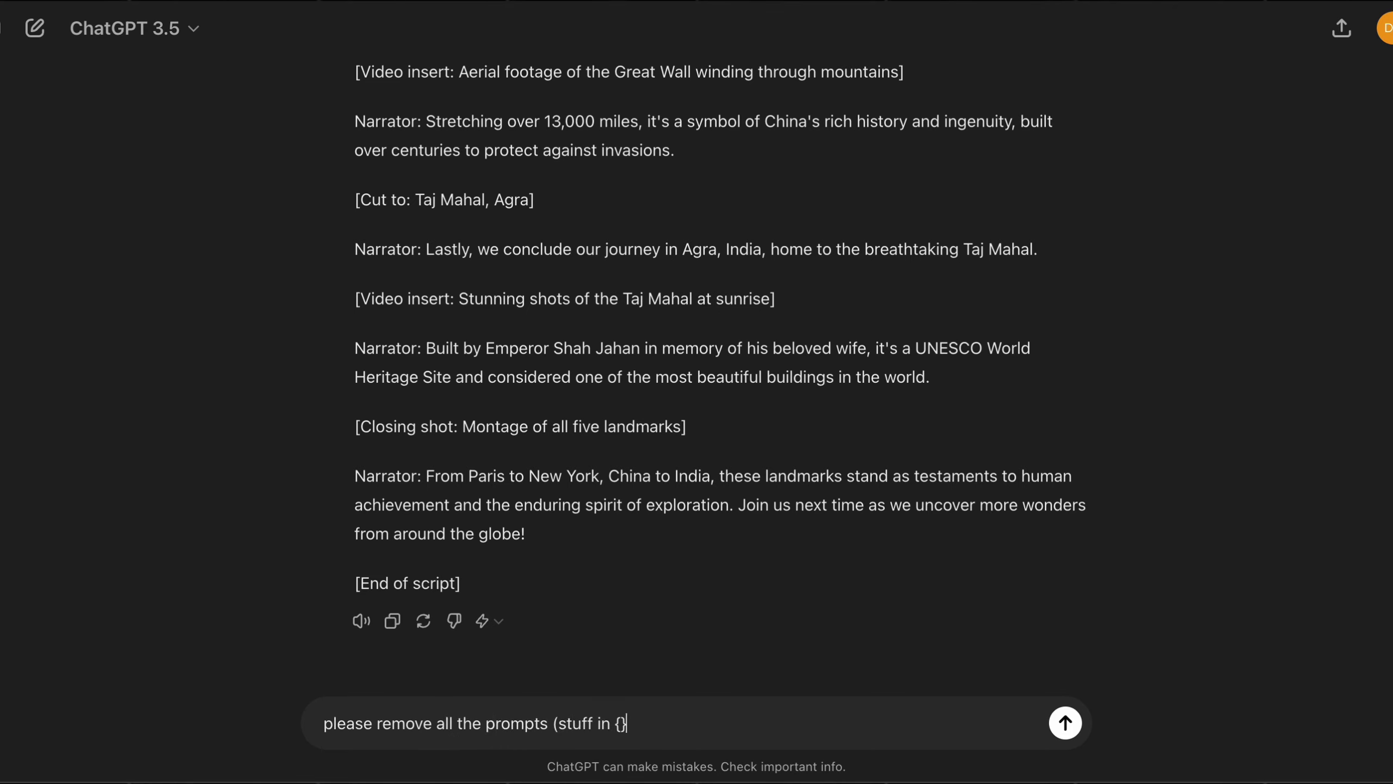
type(")")
key("Return")
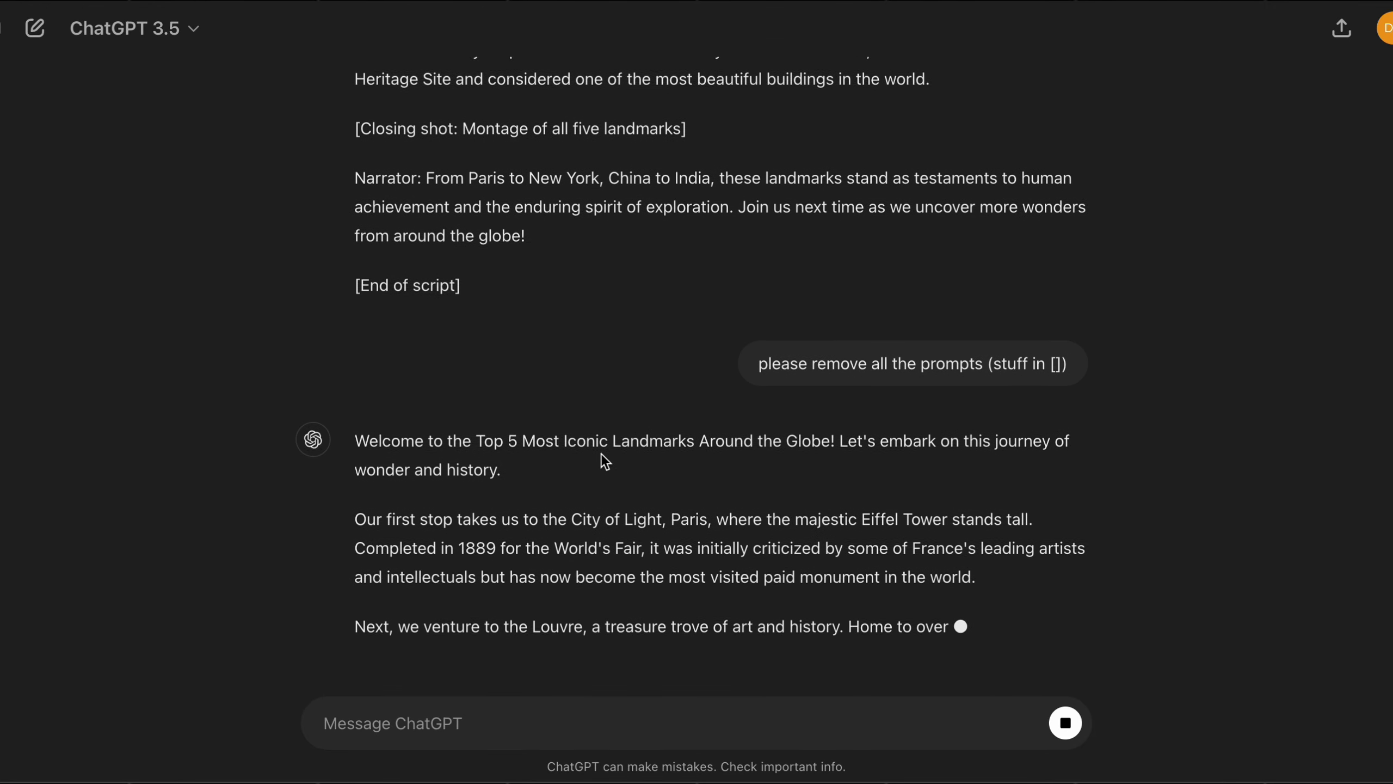
scroll(601, 454, "up", 5)
left_click_drag(363, 133, 553, 527)
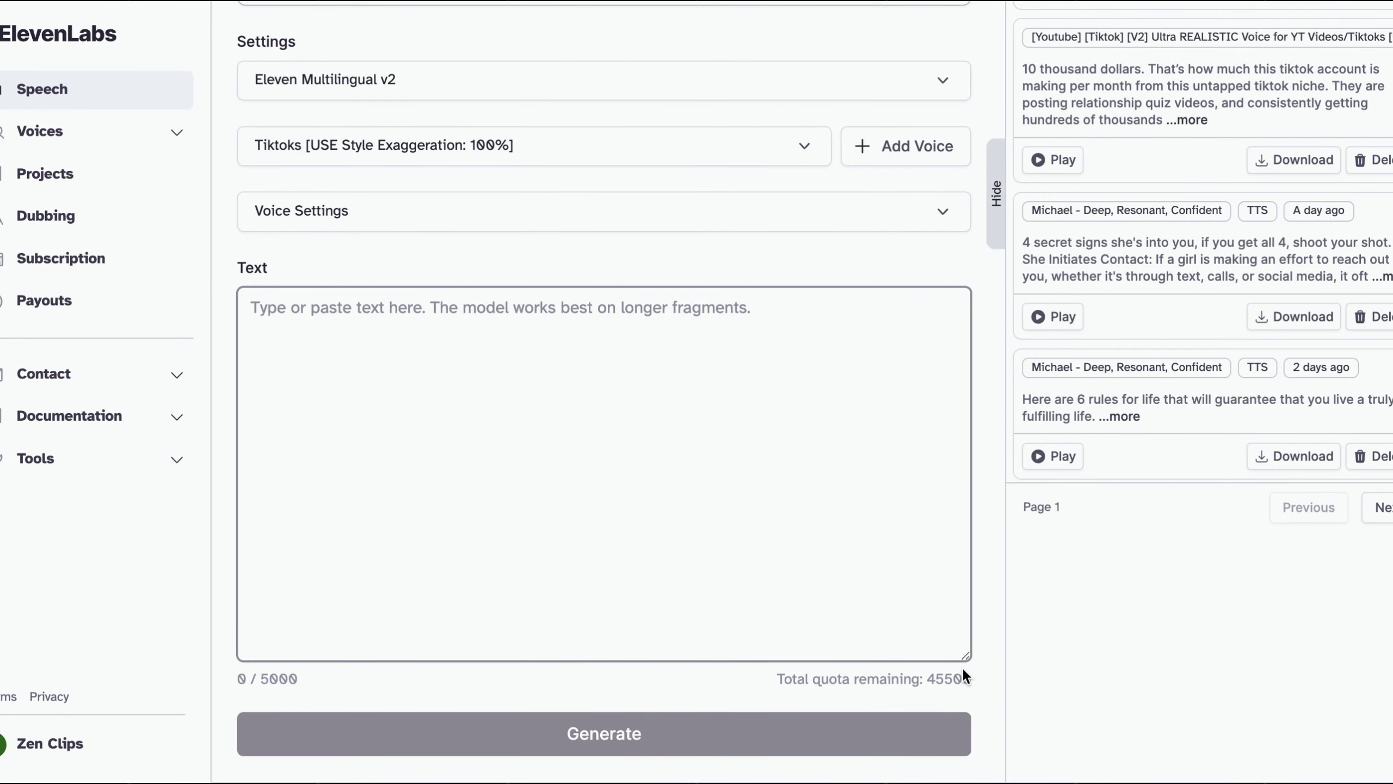
Check the remaining character quota and browse the plans, noting the Starter plan's discounted price
left_click_drag(782, 680, 979, 691)
left_click(127, 264)
scroll(538, 444, "down", 10)
scroll(538, 453, "down", 4)
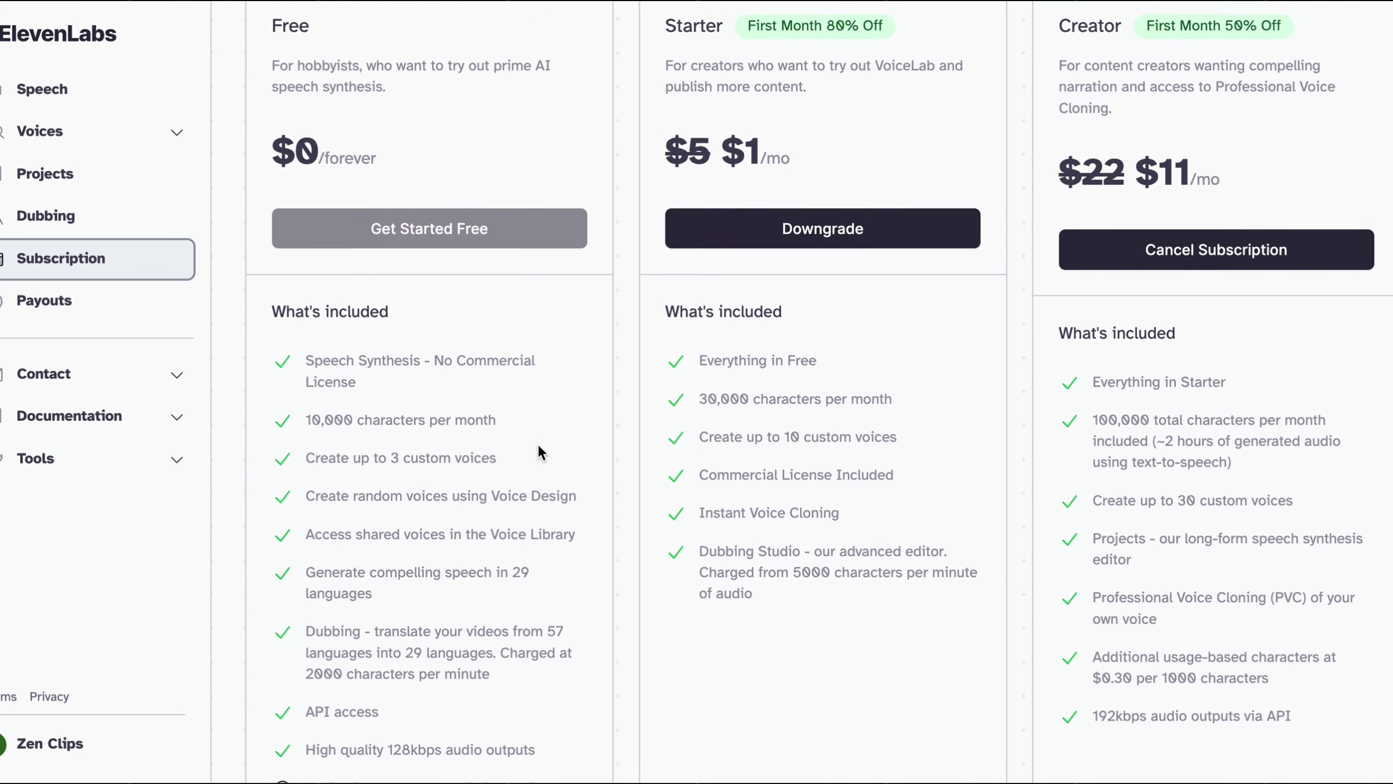
scroll(786, 195, "up", 3)
left_click_drag(658, 193, 809, 191)
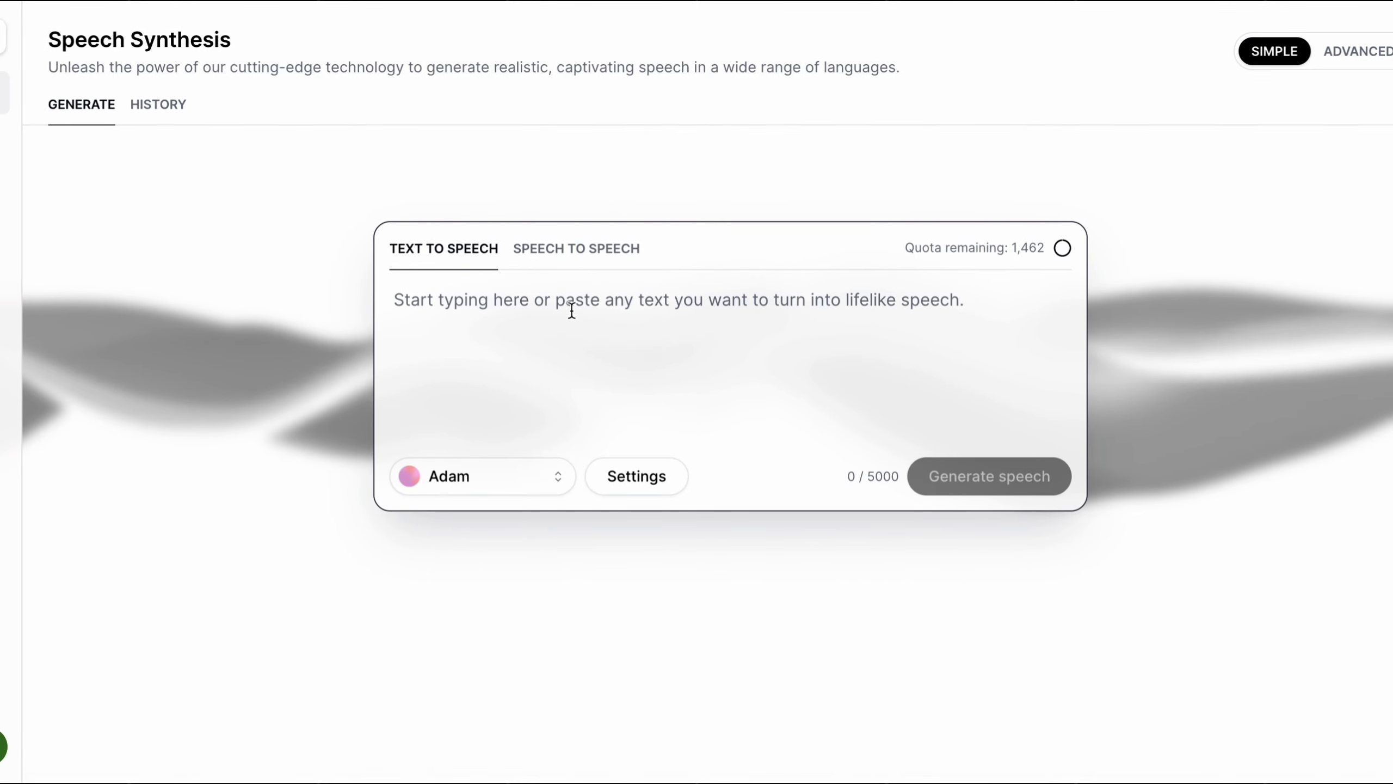
Keep Adam as the narration voice and paste the landmark script into the text box
left_click(521, 479)
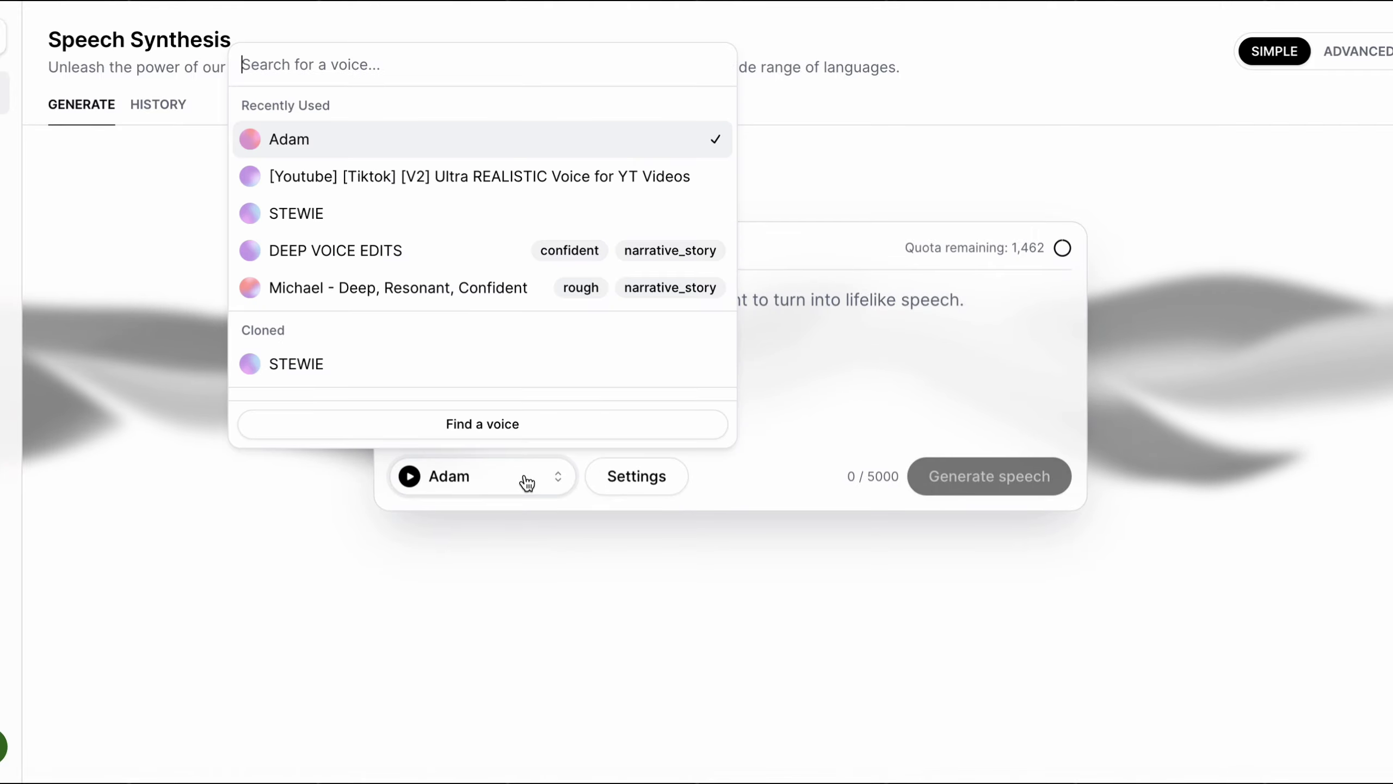
left_click(288, 140)
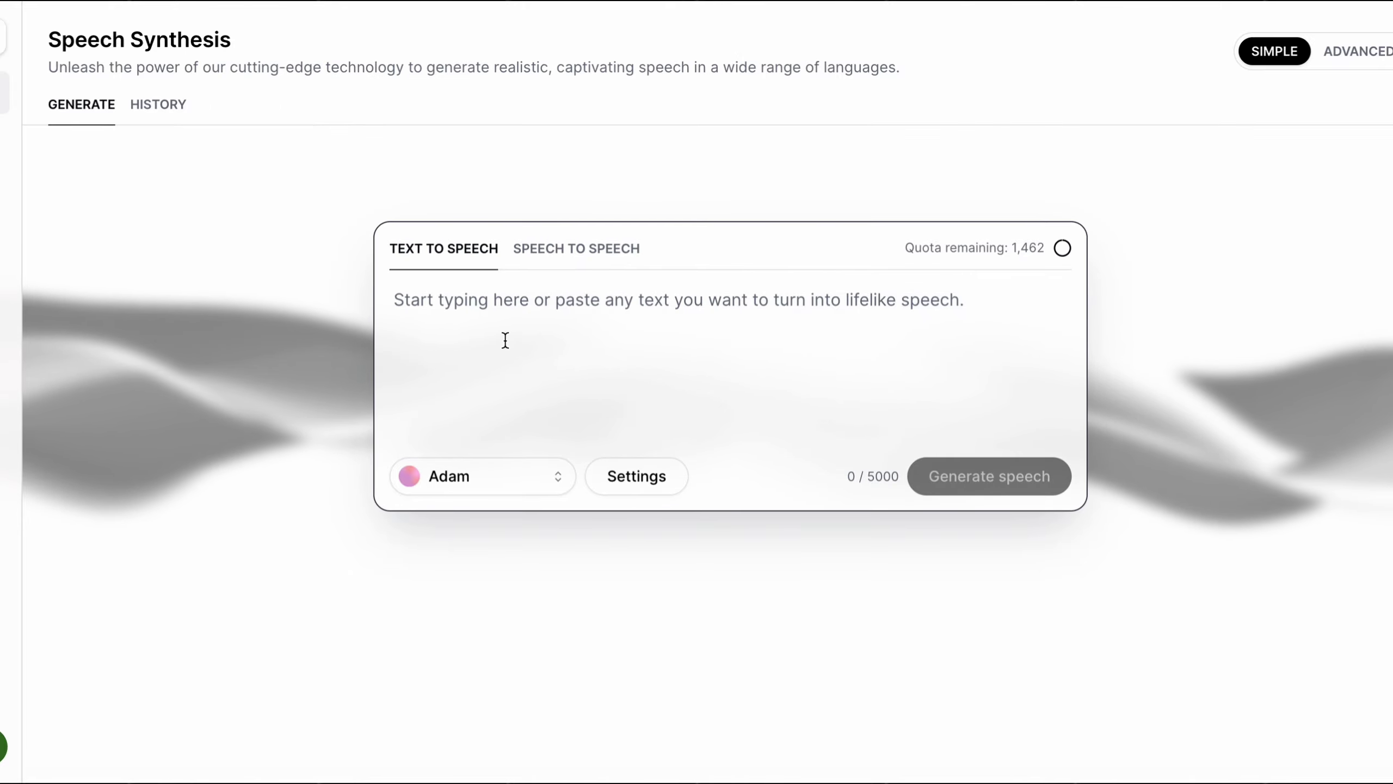
left_click(498, 297)
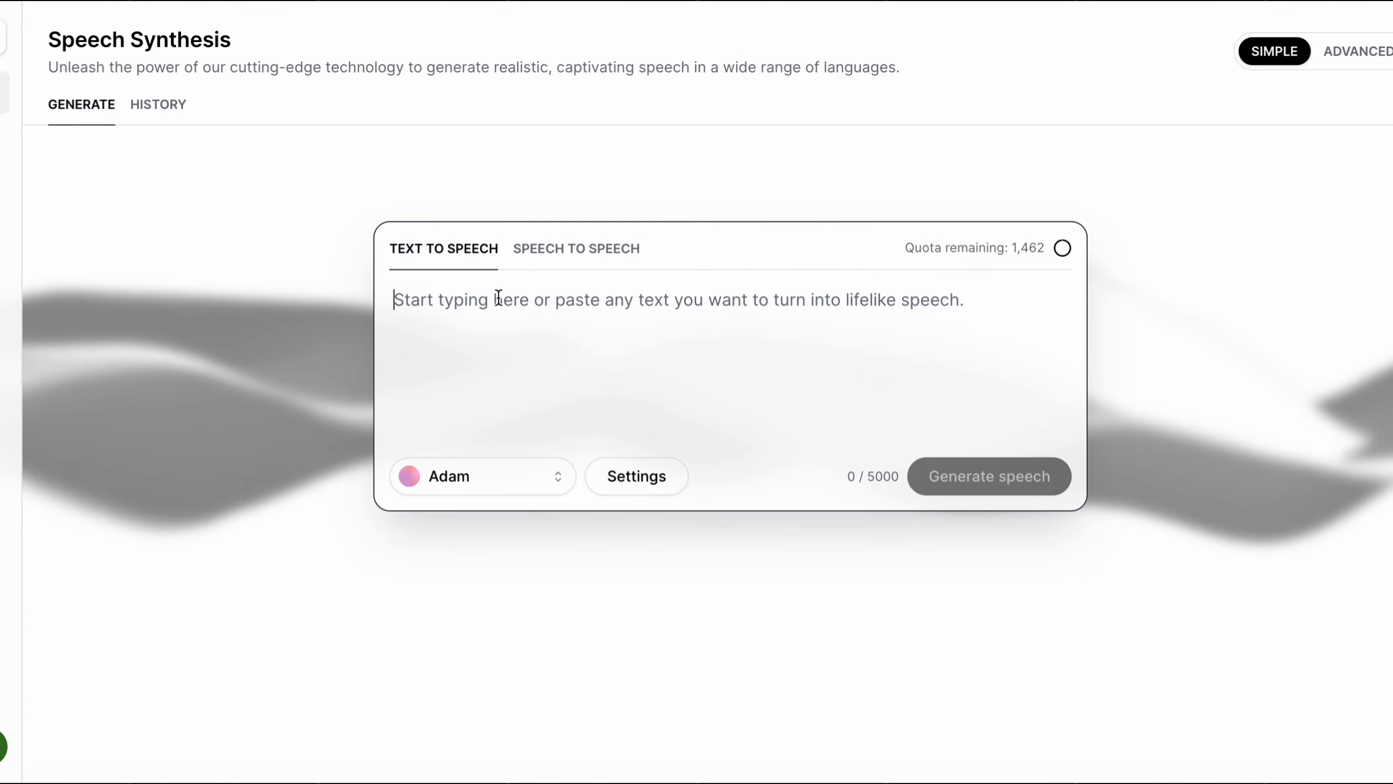
key("ctrl+v")
Delete the closing 'From Paris to New York' paragraph, leaving 1323 characters
scroll(498, 298, "up", 10)
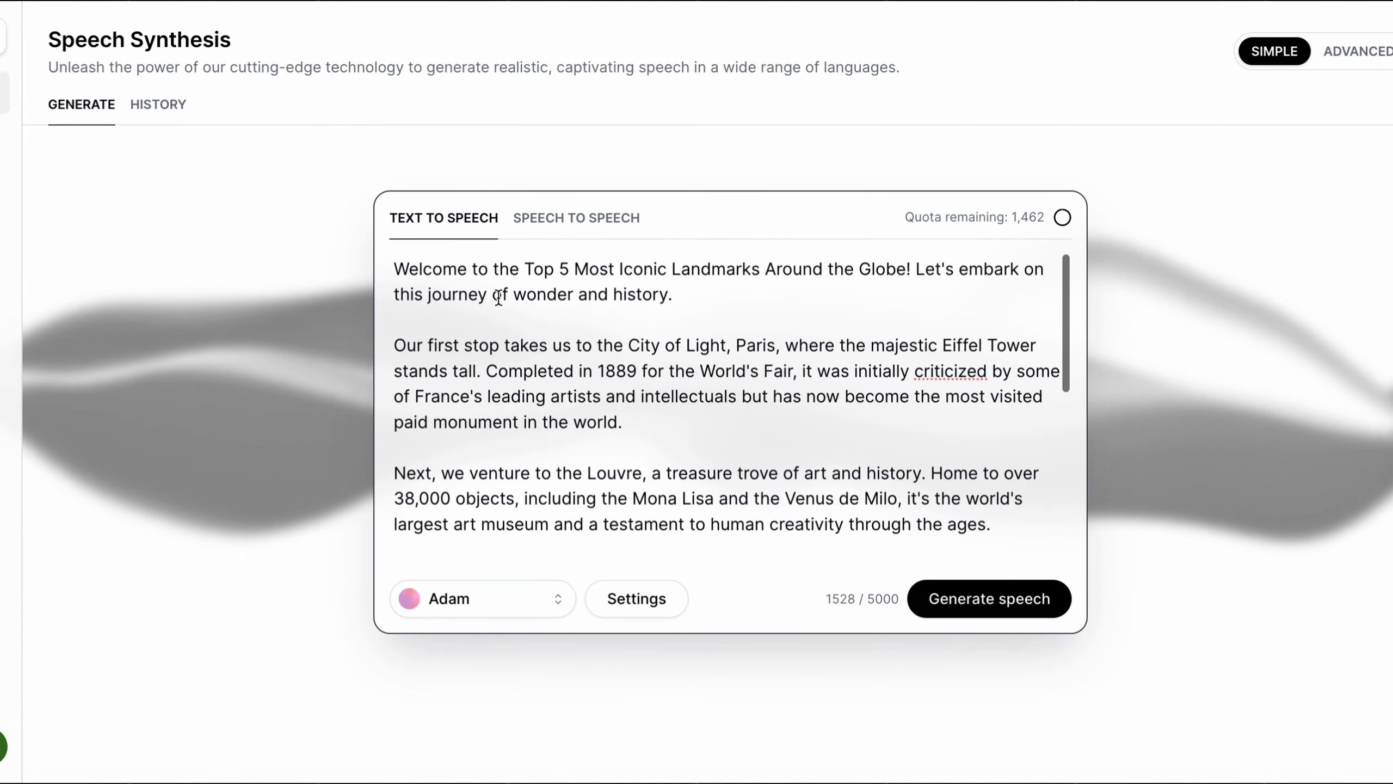
scroll(498, 298, "down", 10)
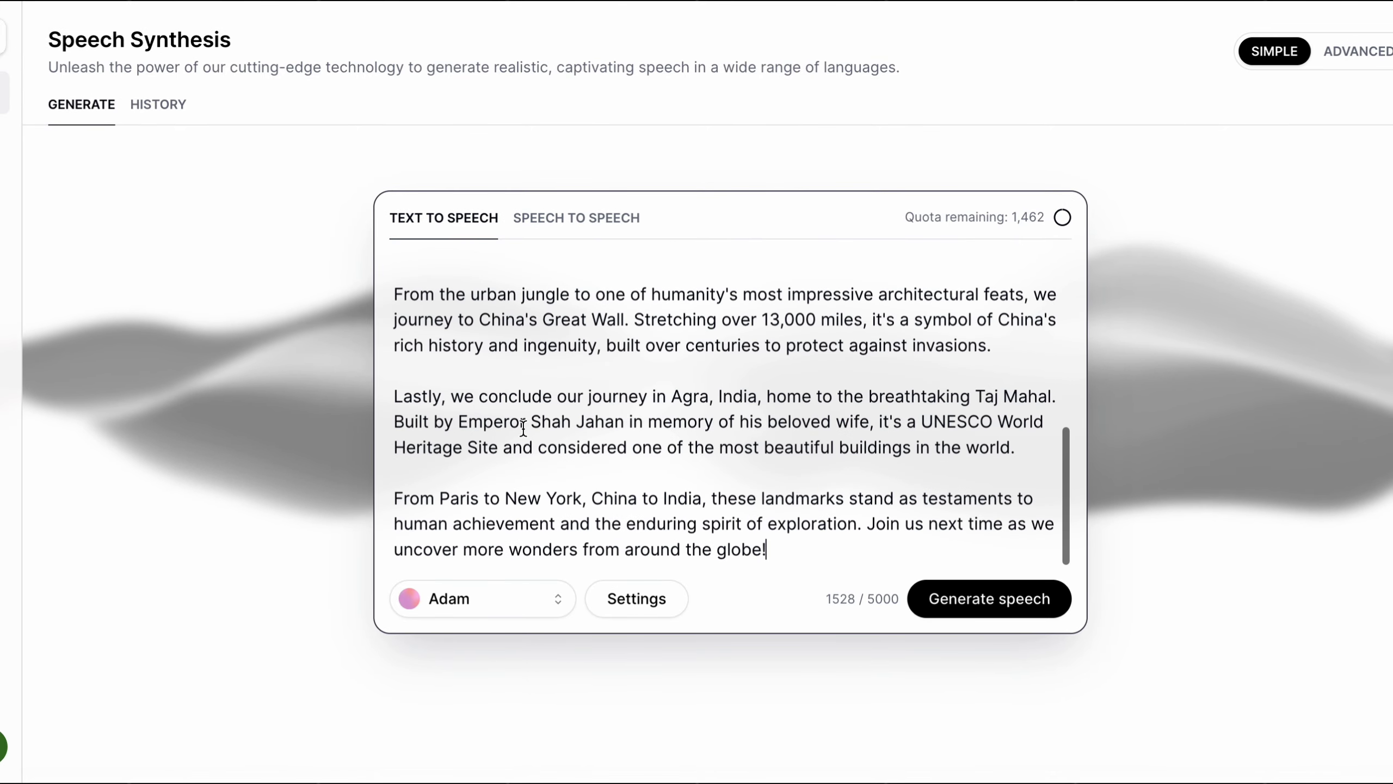
mouse_move(827, 598)
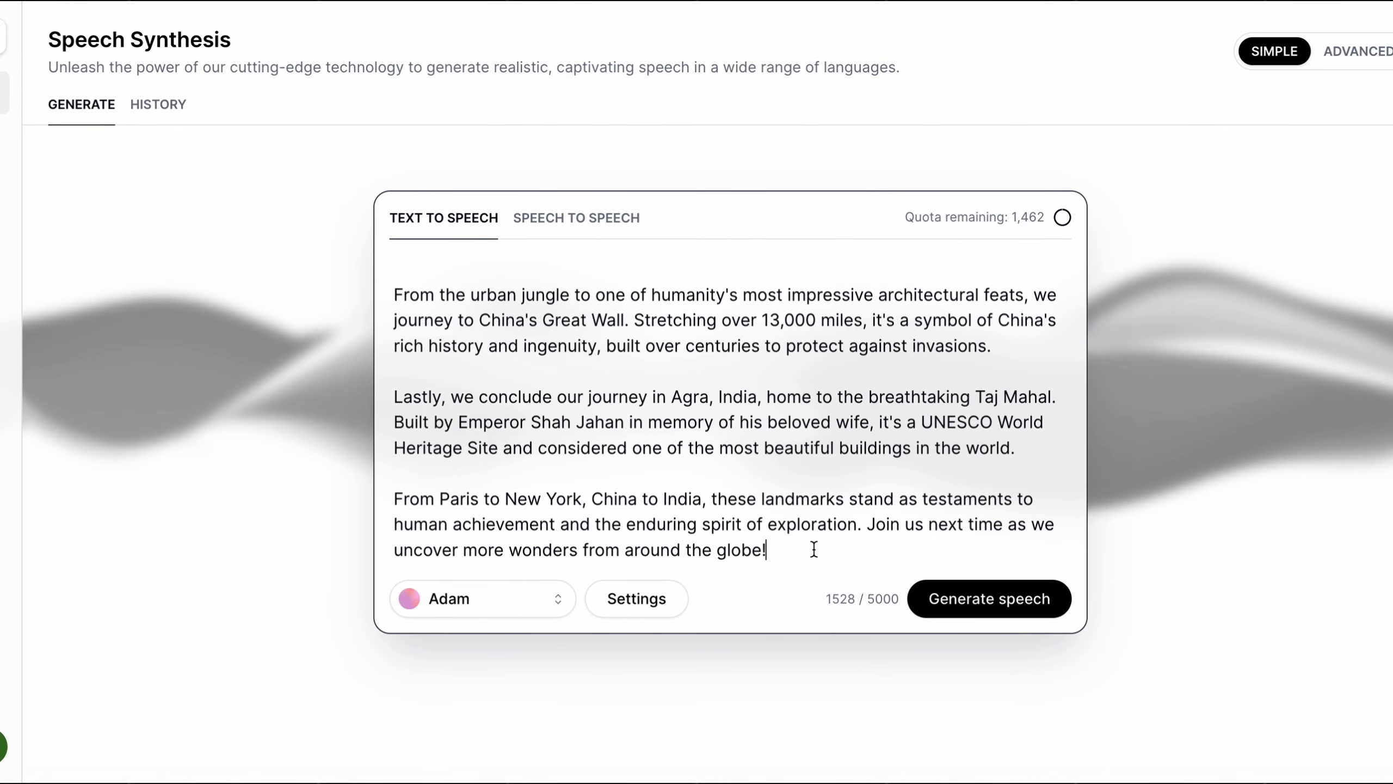
left_click_drag(757, 548, 394, 467)
key("BackSpace")
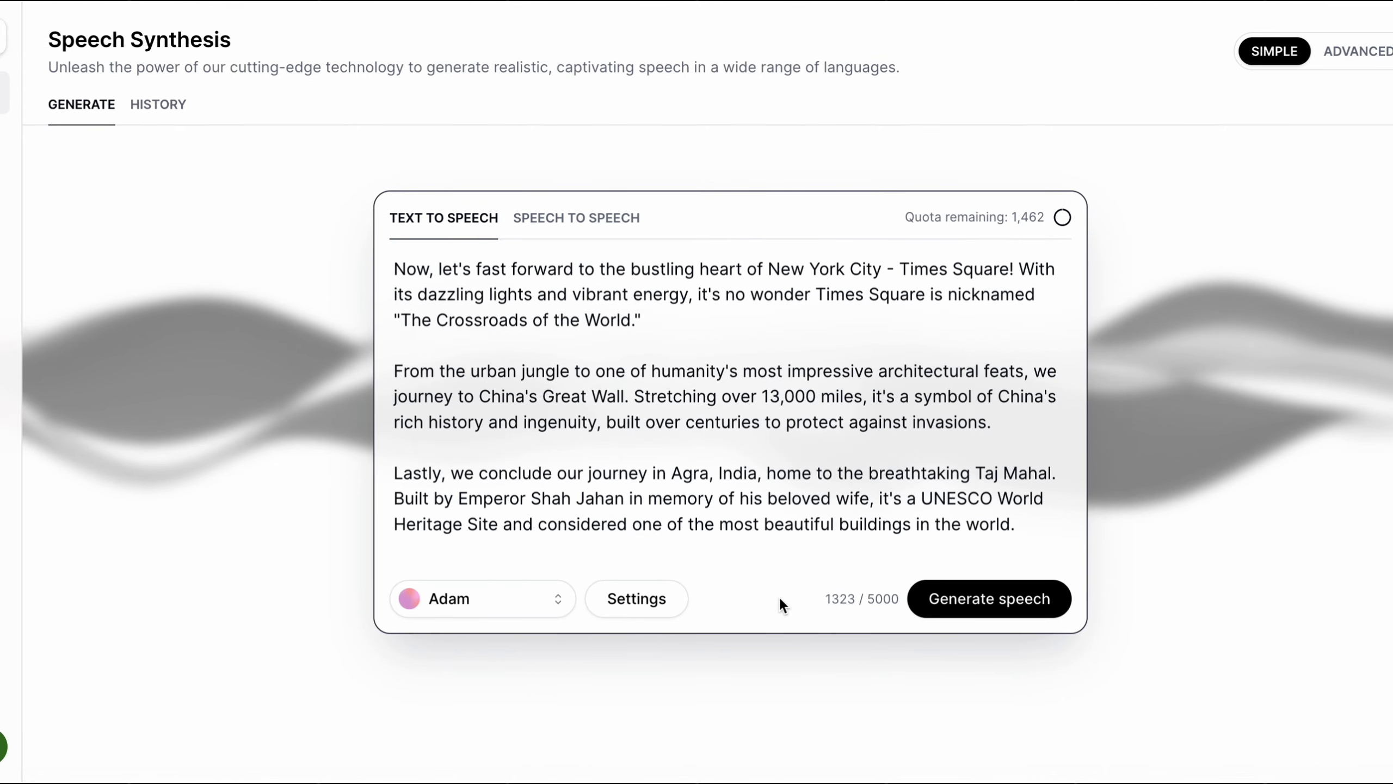
left_click_drag(826, 598, 895, 598)
Generate speech with the Adam voice from the 1323-character landmark script
left_click(896, 598)
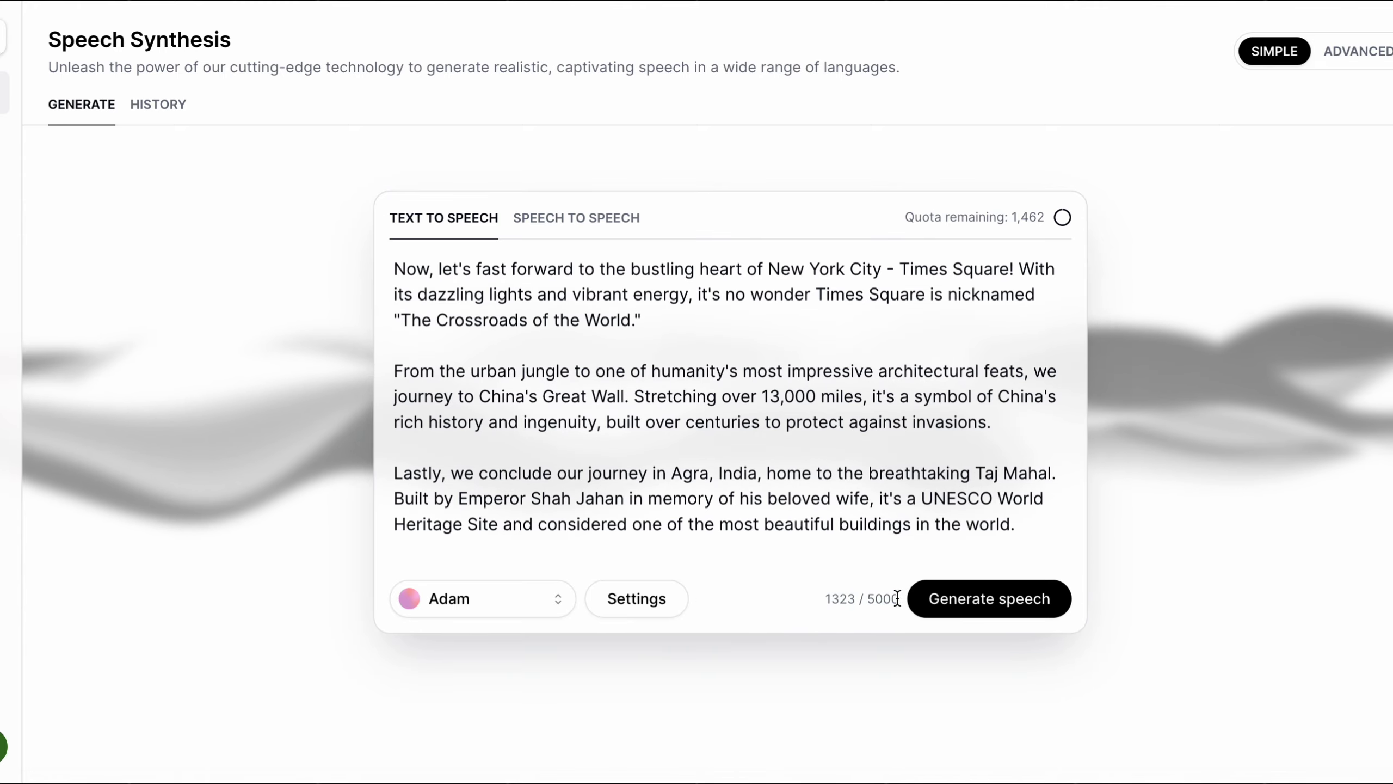
left_click(980, 603)
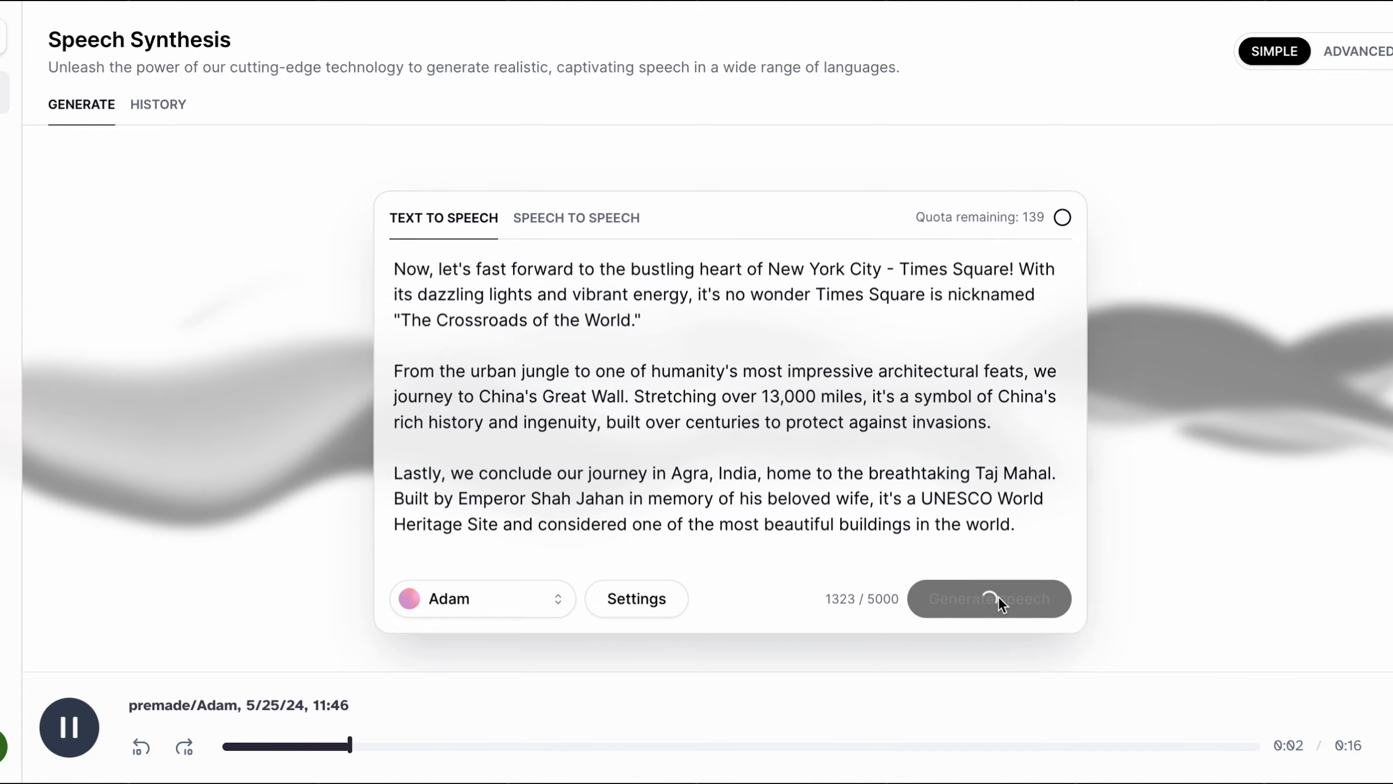
key("super+shift+5")
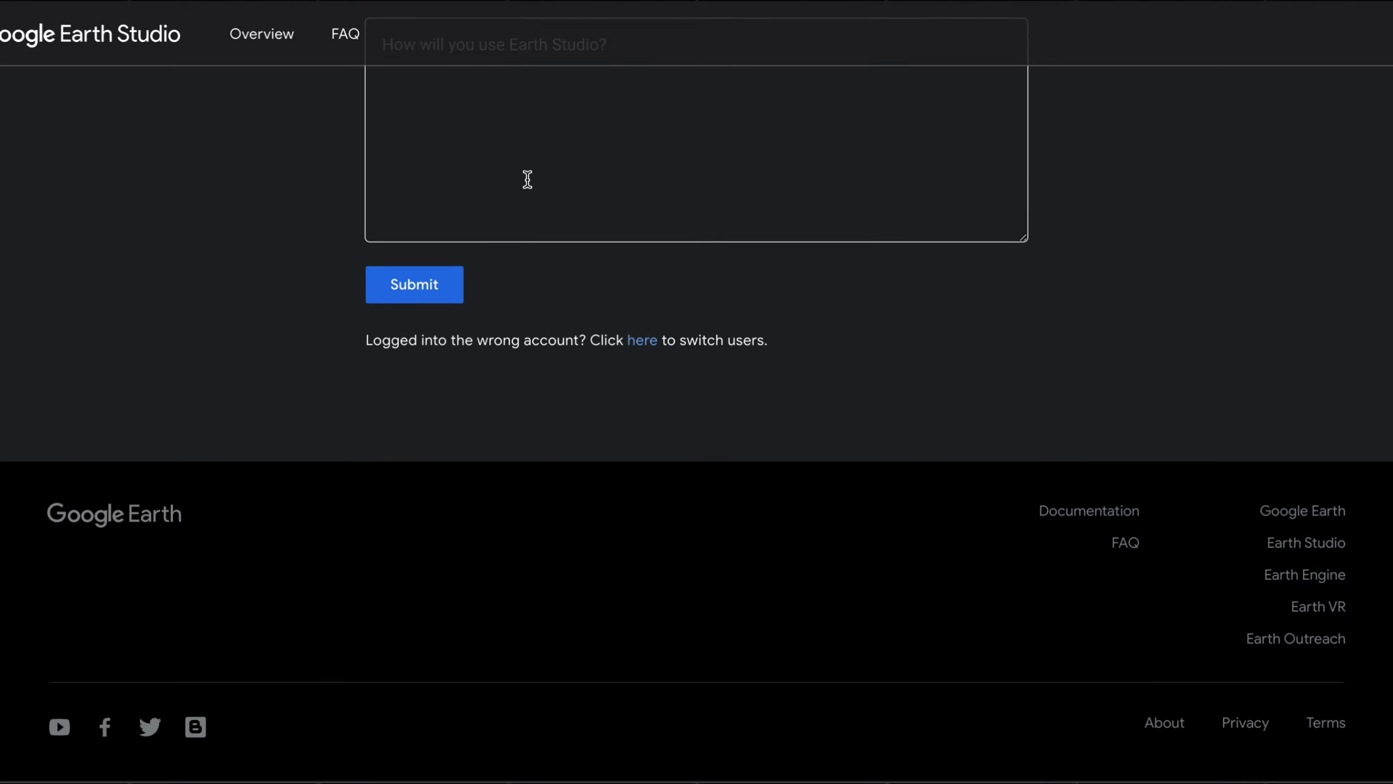
Enter 'to make cash from tiktok!' as the Earth Studio usage answer, then clear it
scroll(522, 181, "up", 1)
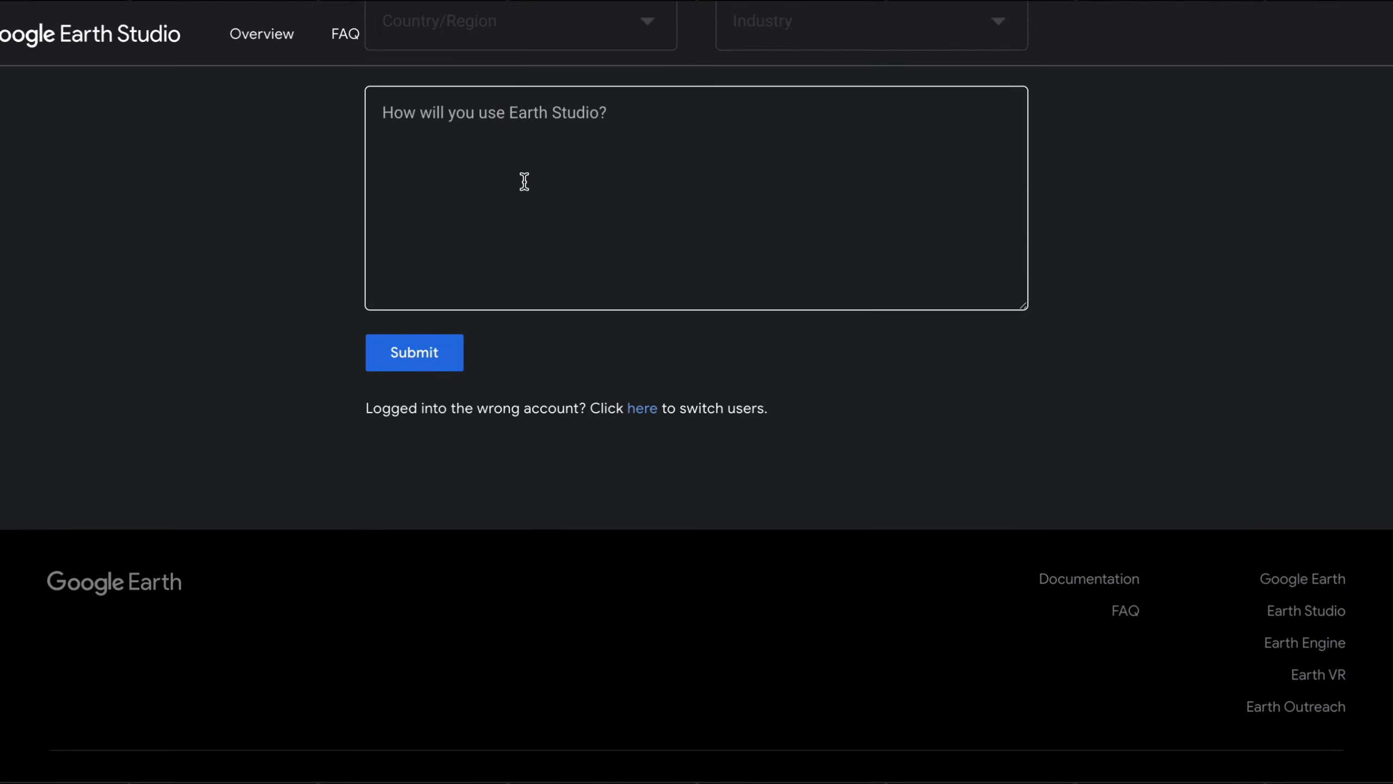
left_click(524, 182)
type("to make cash from tikto")
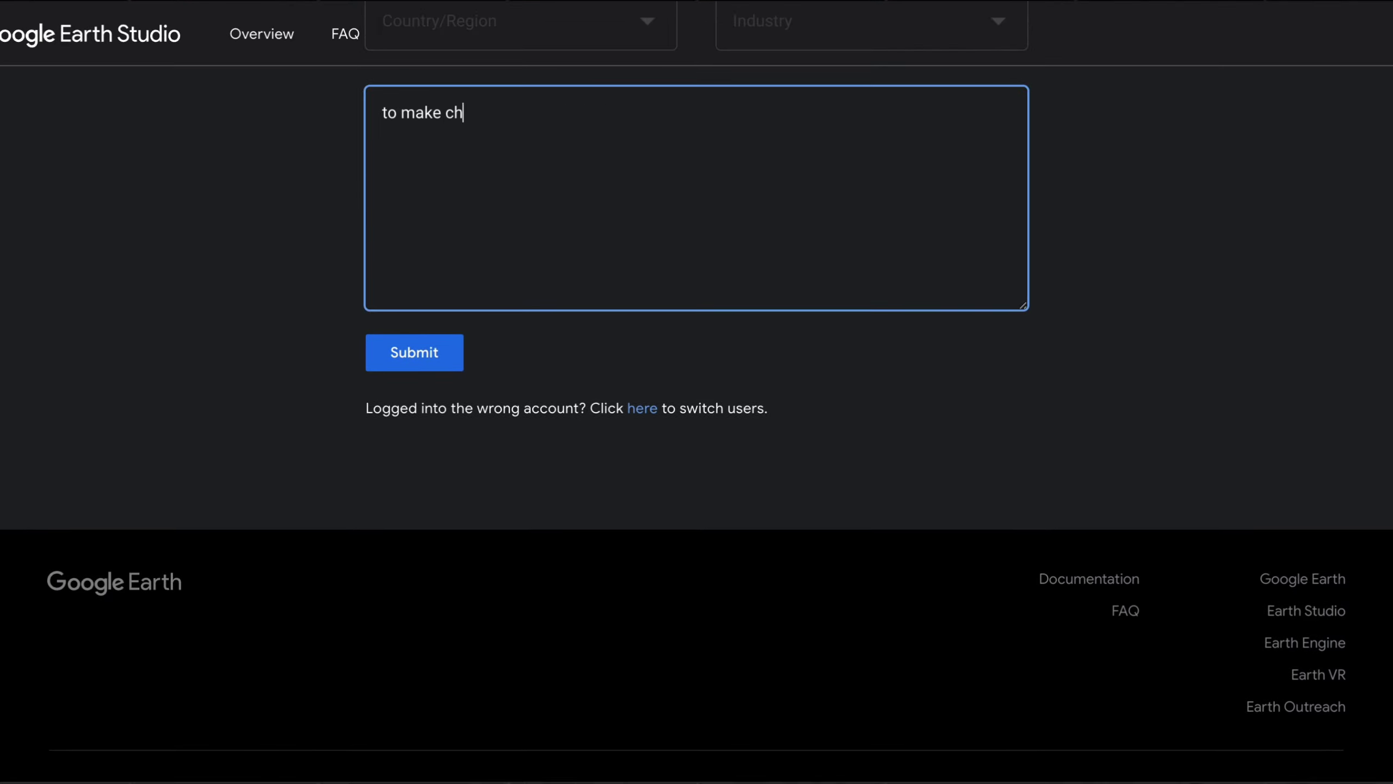
type("k!")
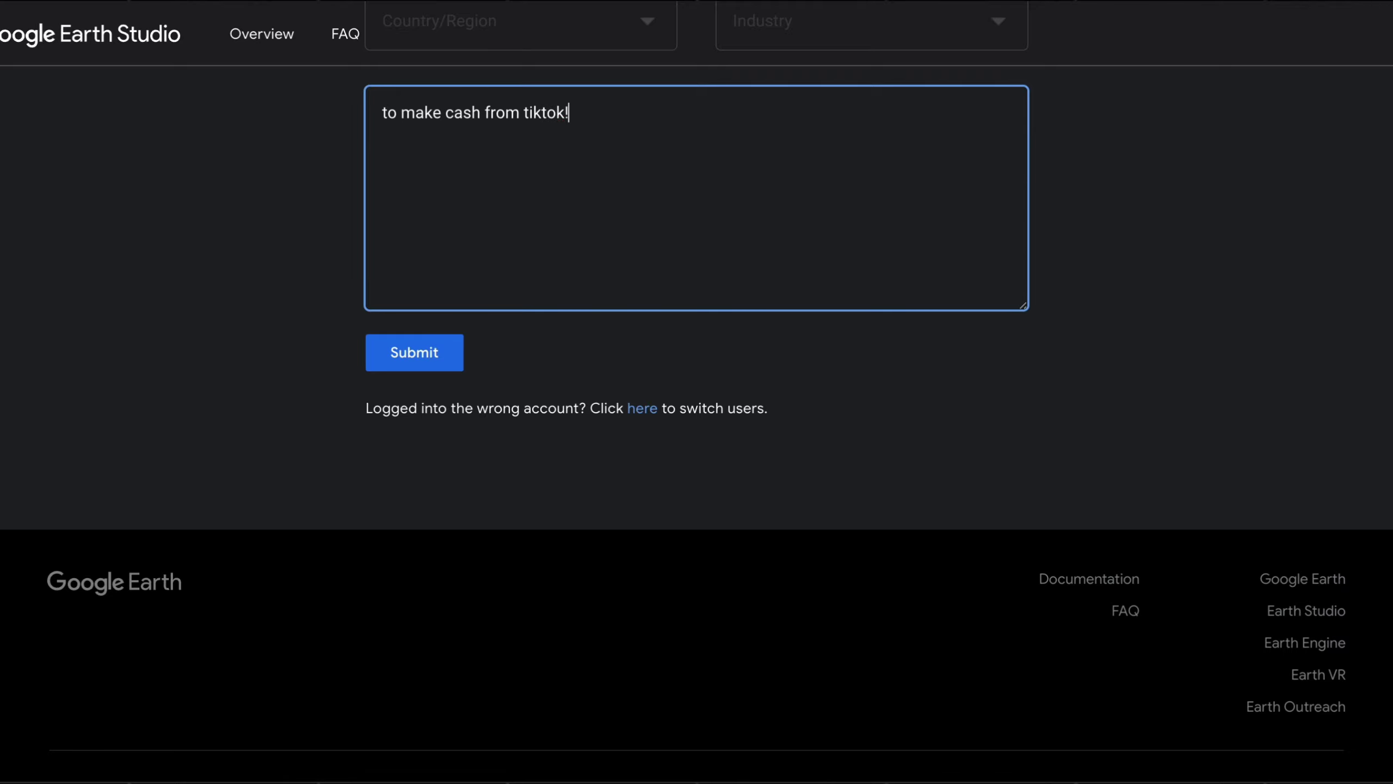
left_click_drag(649, 116, 371, 112)
key("BackSpace")
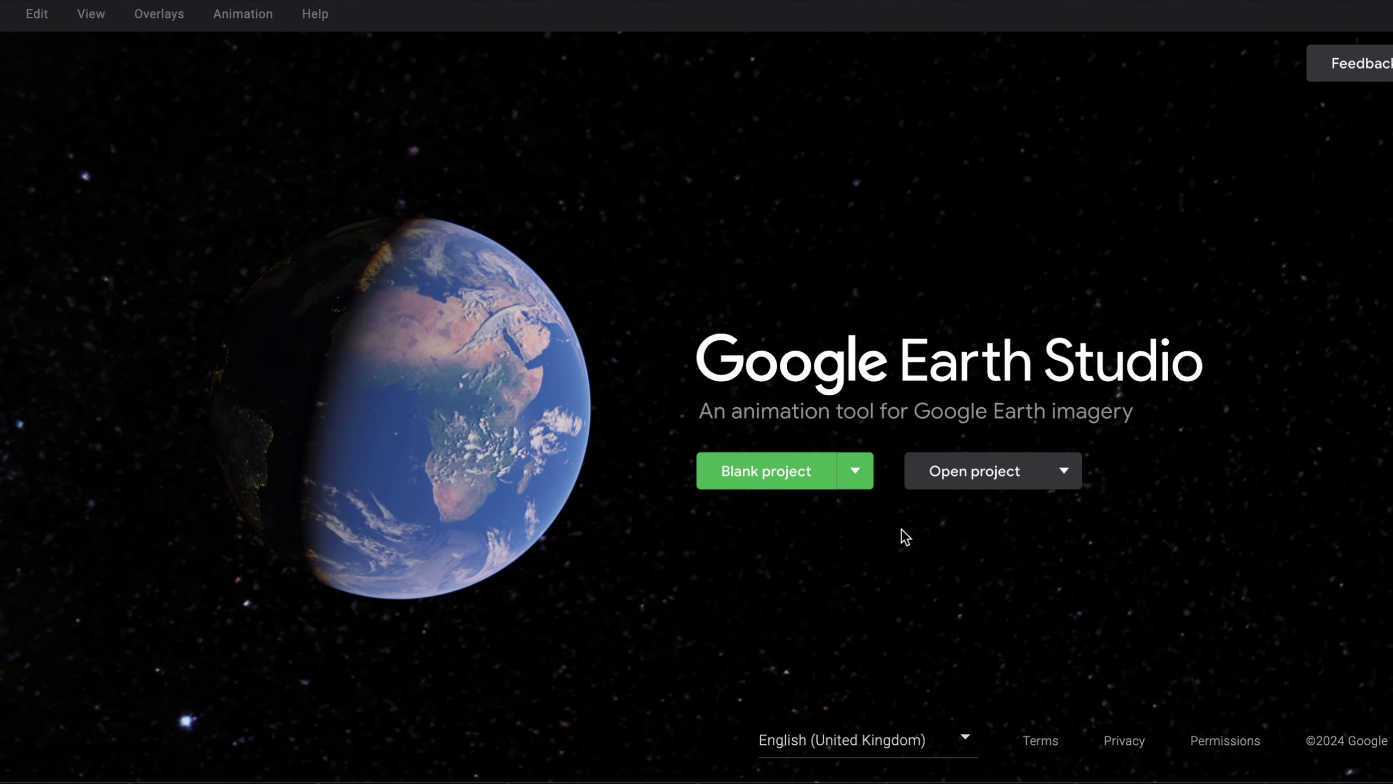
Choose the Fly-to and orbit template from Quick starts and start the project
left_click(856, 479)
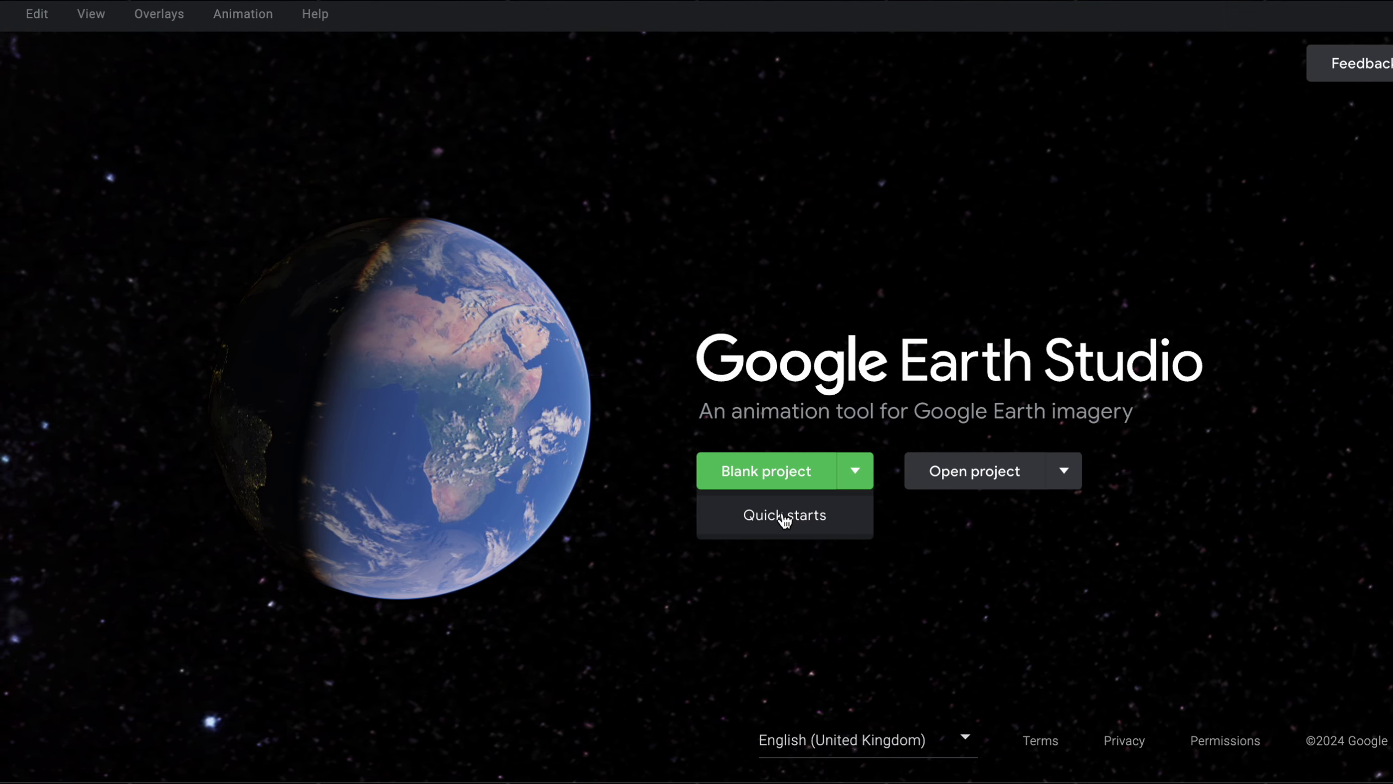
left_click(784, 516)
left_click(1148, 311)
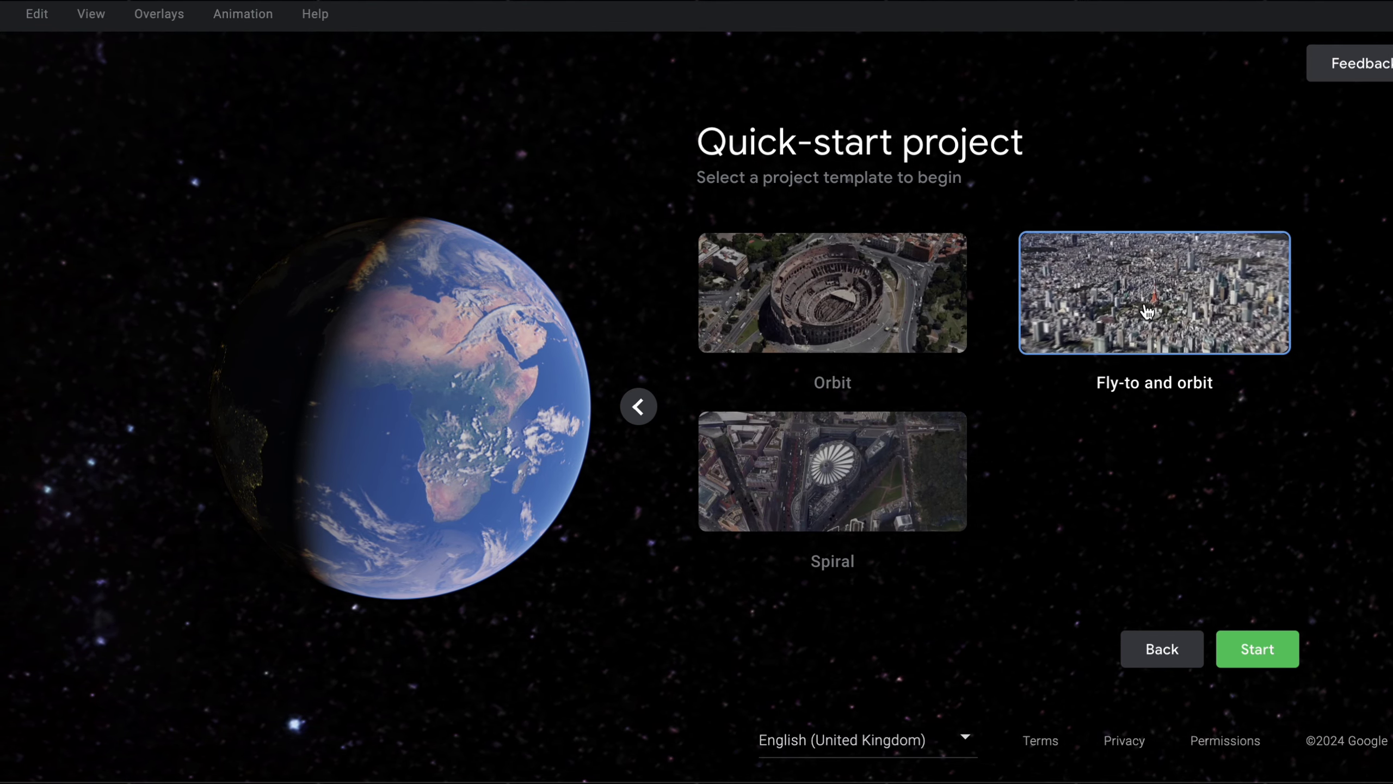
left_click(1245, 646)
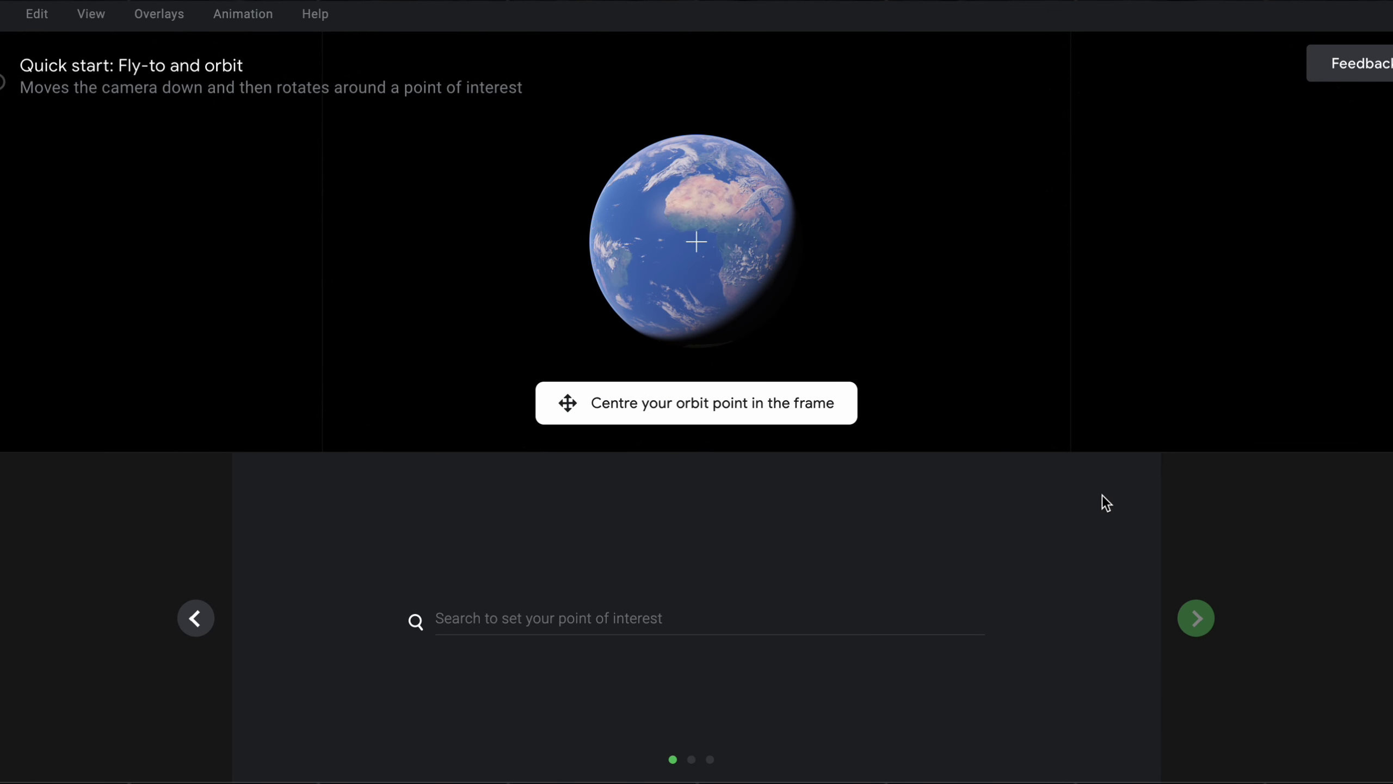
Search 'eiffel' and set Eiffel Tower, Avenue Gustave Eiffel, Paris, France as the point of interest
left_click(601, 613)
type("eiffel")
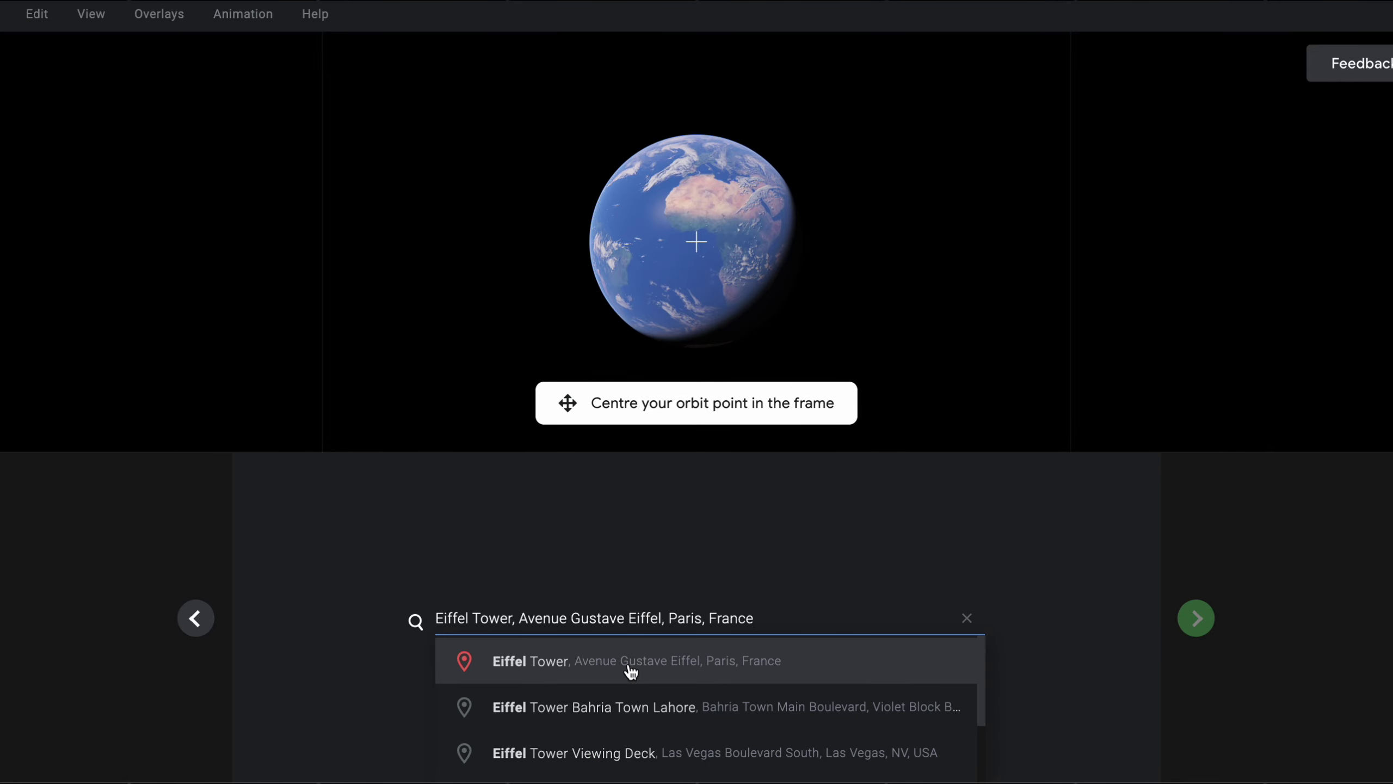
left_click(634, 662)
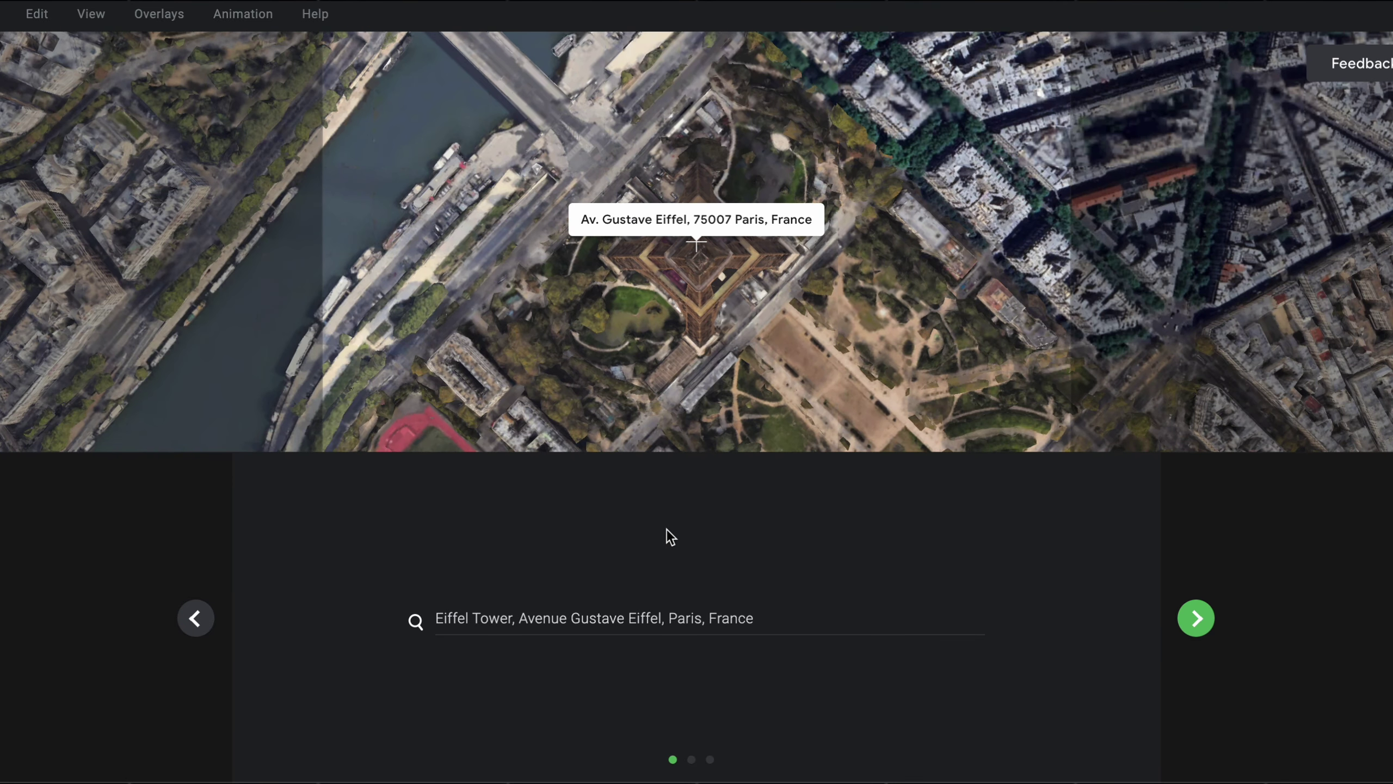
left_click(1196, 618)
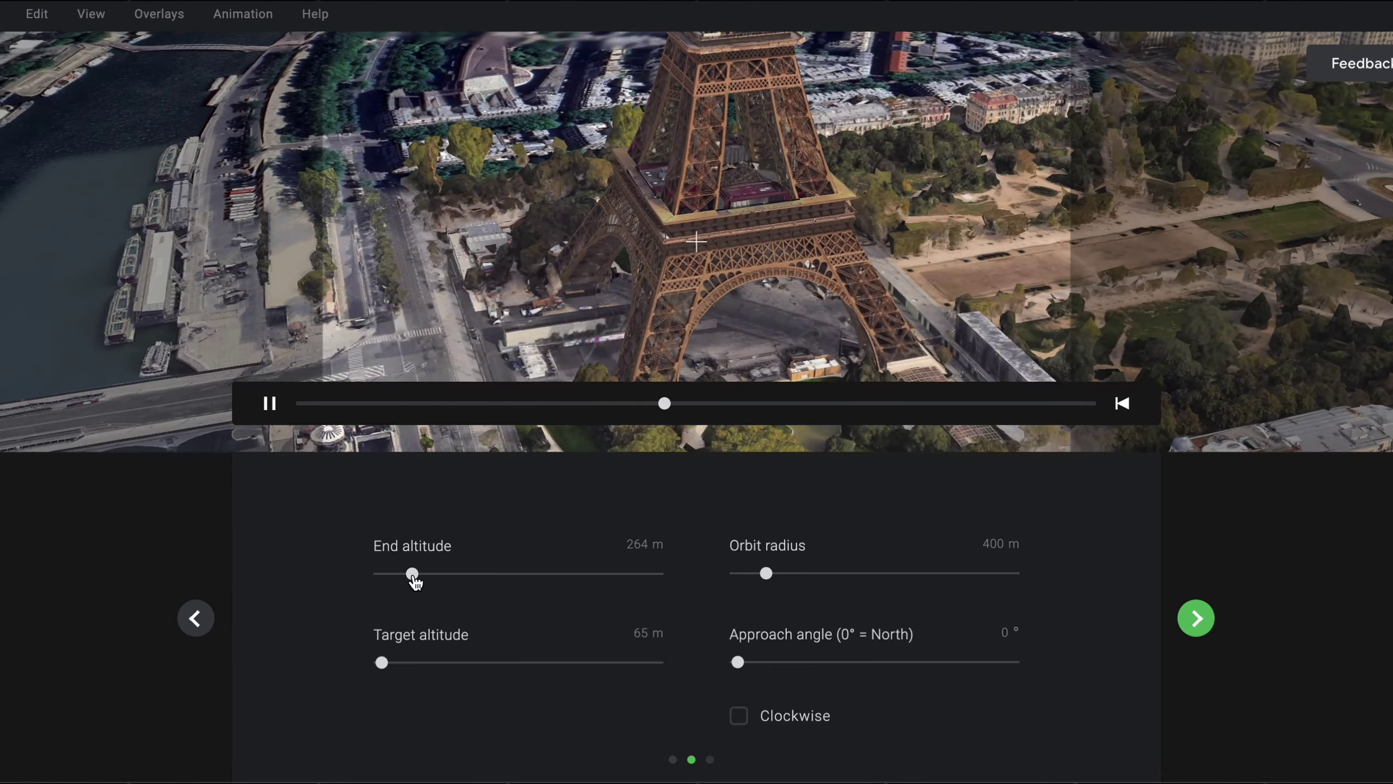
Raise the orbit's end altitude to 913 m and play the orbit preview
left_click_drag(415, 582, 516, 595)
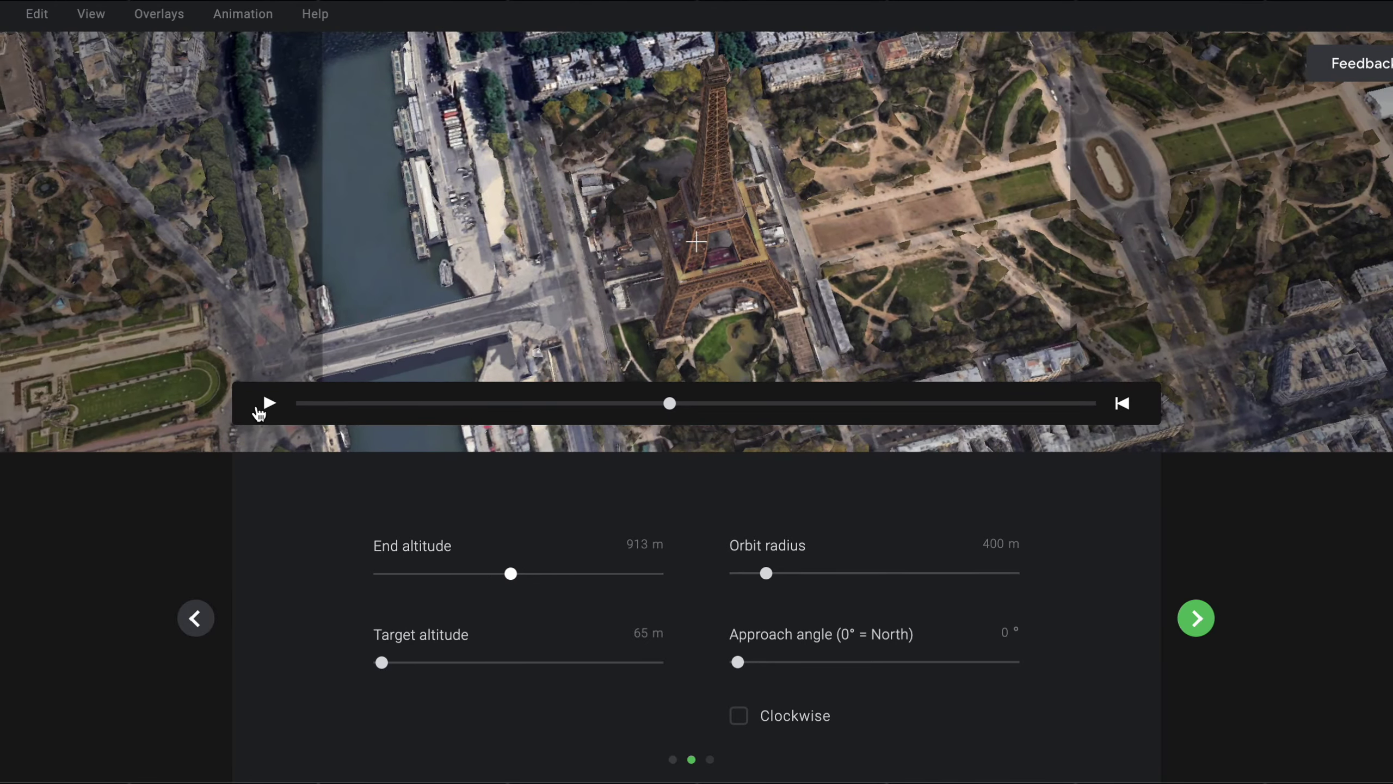
left_click(265, 406)
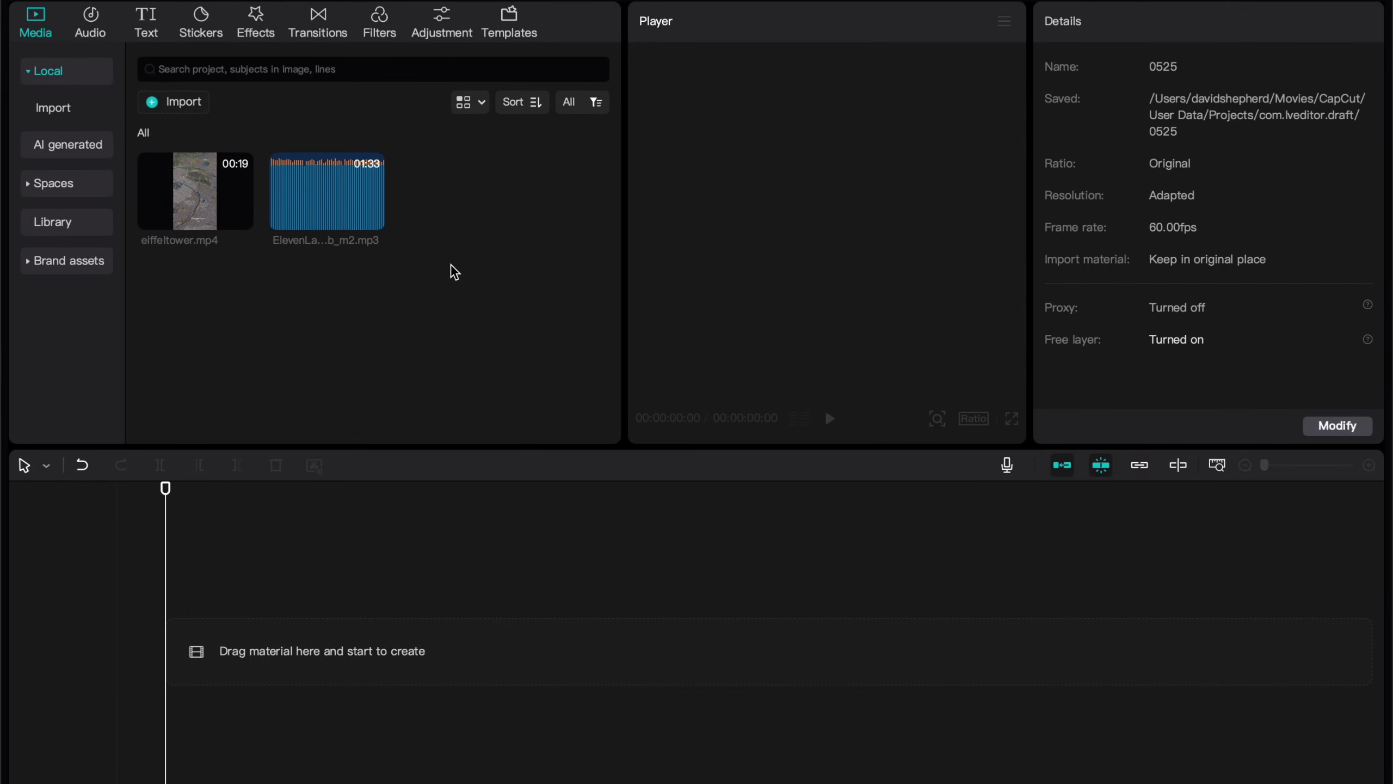
Place the ElevenLabs voiceover MP3 on the CapCut timeline
left_click_drag(451, 265, 195, 194)
left_click(221, 306)
left_click_drag(304, 208, 145, 719)
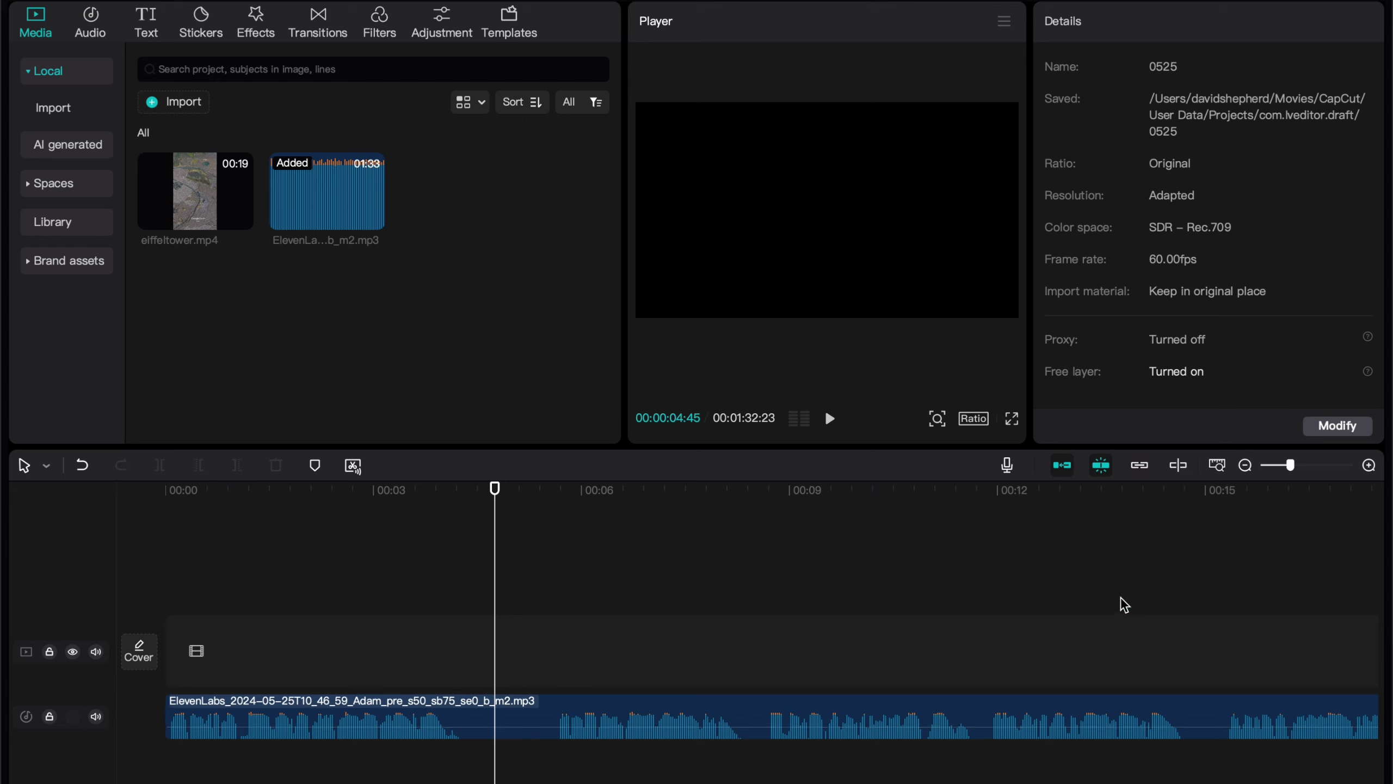
Split the voiceover on both sides of a pause and delete the silent piece
left_click(1369, 464)
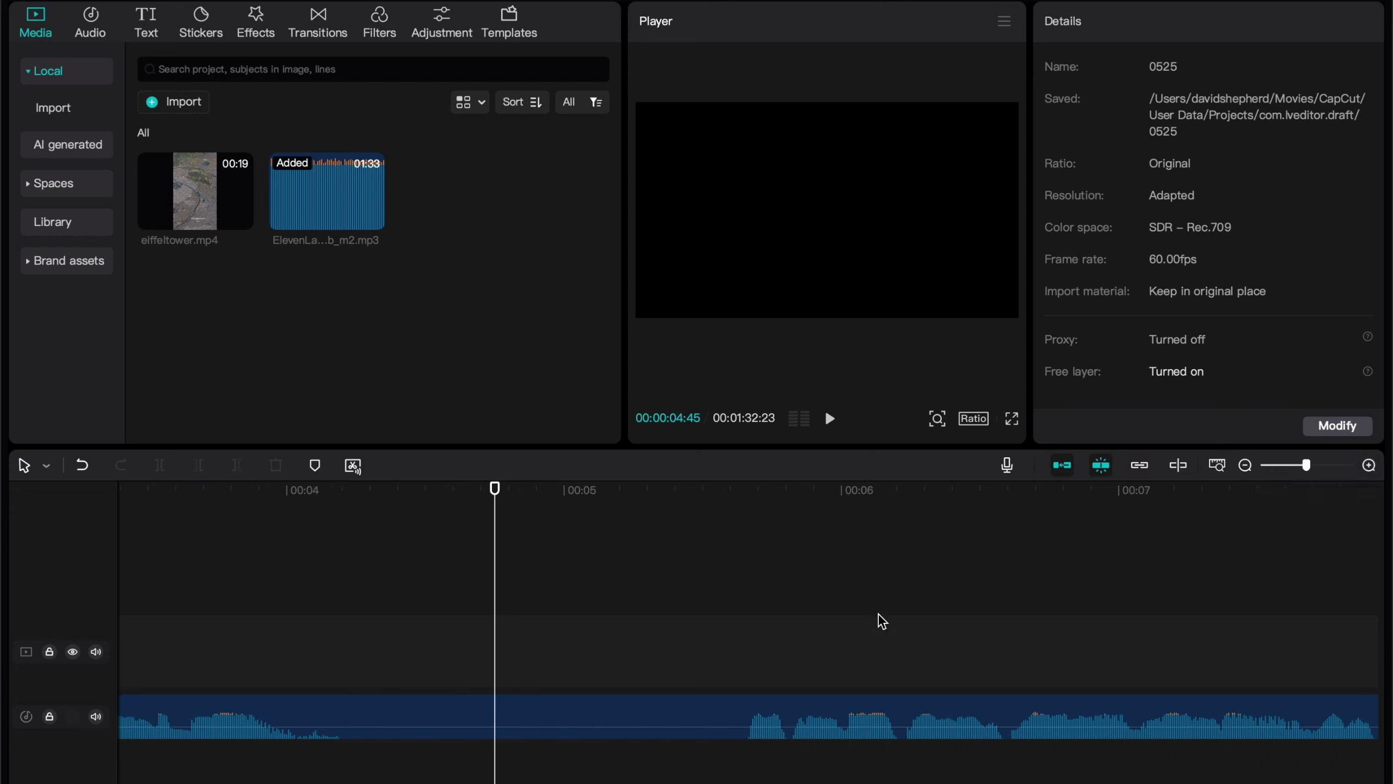
key("b")
left_click(708, 715)
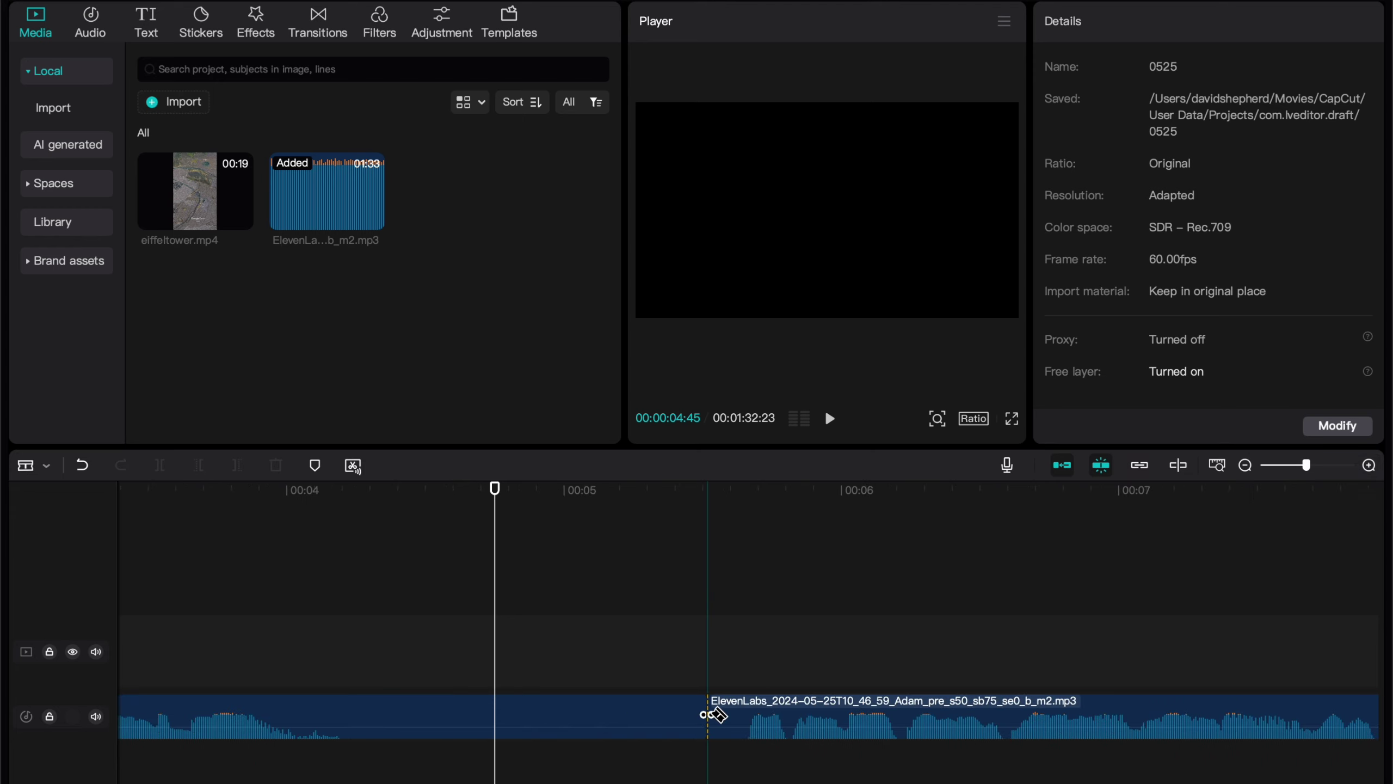
left_click(381, 715)
key("a")
left_click(461, 713)
key("Delete")
Slide the later audio pieces left so they play back to back without gaps
left_click(1245, 465)
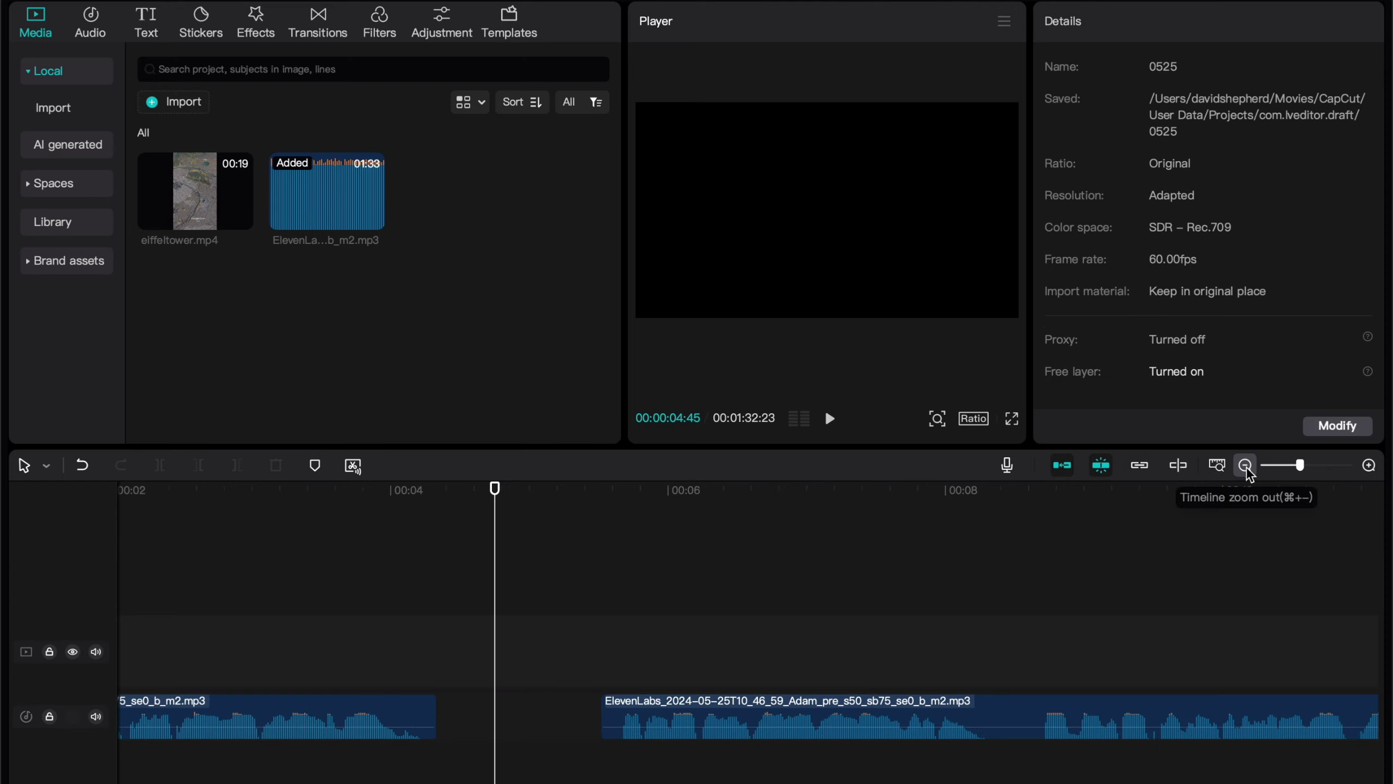
left_click(1246, 466)
left_click(721, 716)
left_click_drag(721, 716, 665, 716)
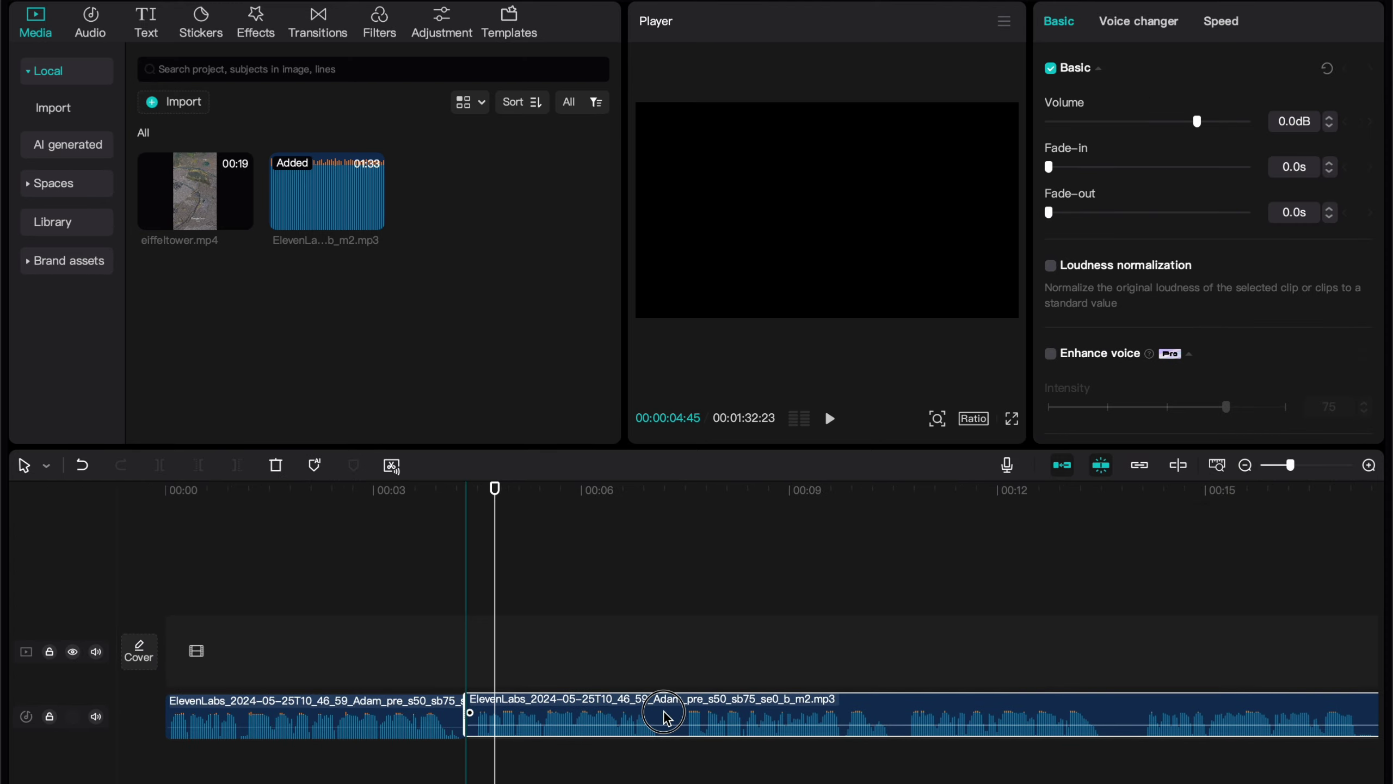
scroll(702, 712, "down", 5)
left_click(708, 712)
left_click_drag(709, 712, 681, 719)
left_click(709, 720)
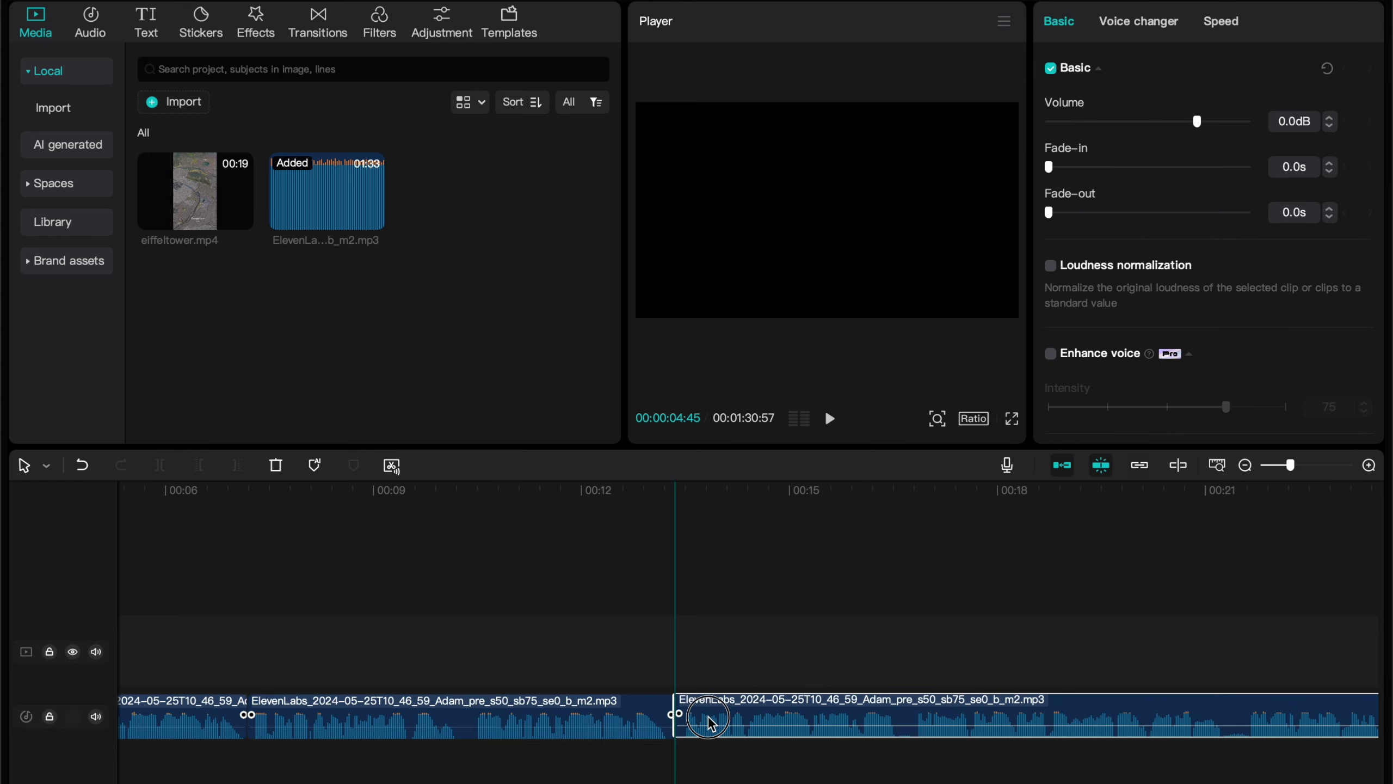
scroll(378, 575, "left", 5)
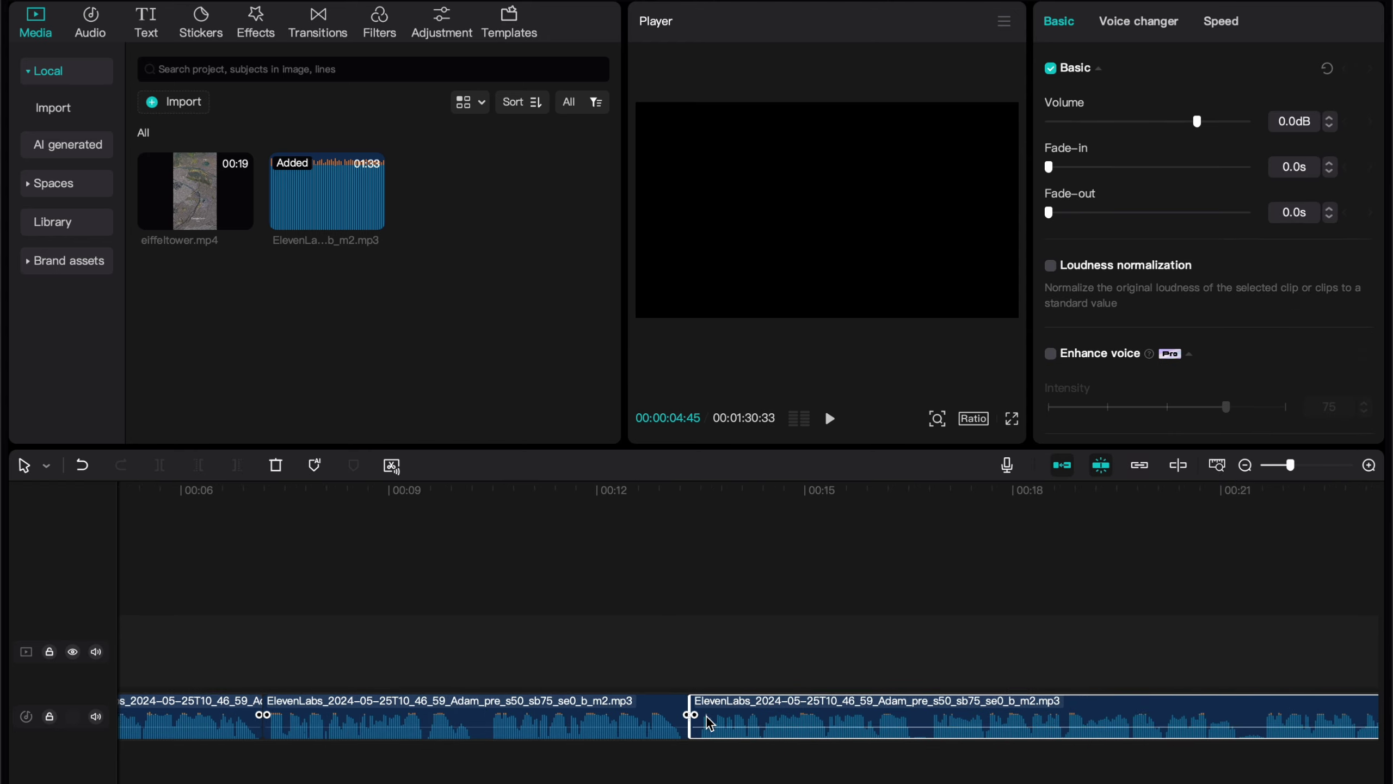
Place five back-to-back eiffeltower.mp4 copies on the video track, fit the timeline, and rewind to 00:00
left_click(377, 571)
left_click_drag(211, 200, 176, 650)
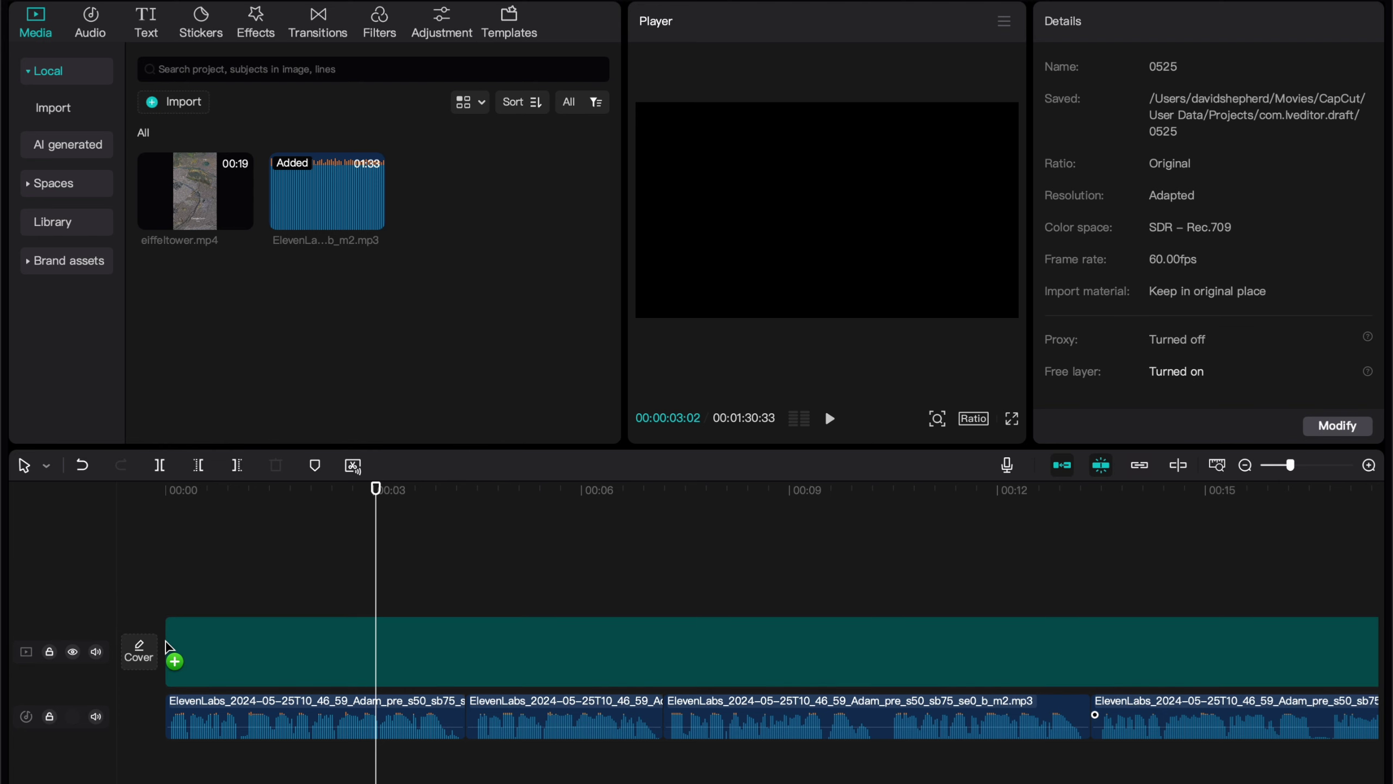
left_click(1217, 465)
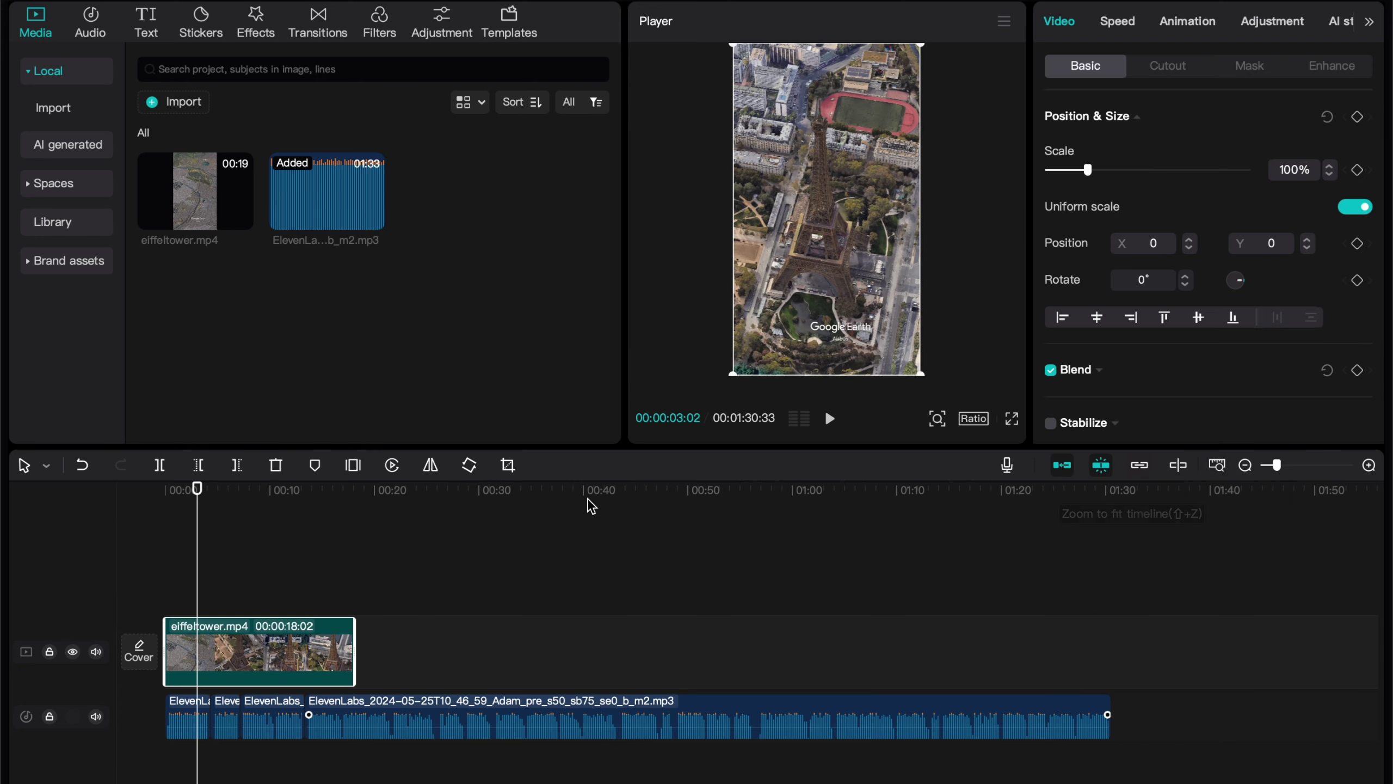
left_click_drag(195, 192, 399, 653)
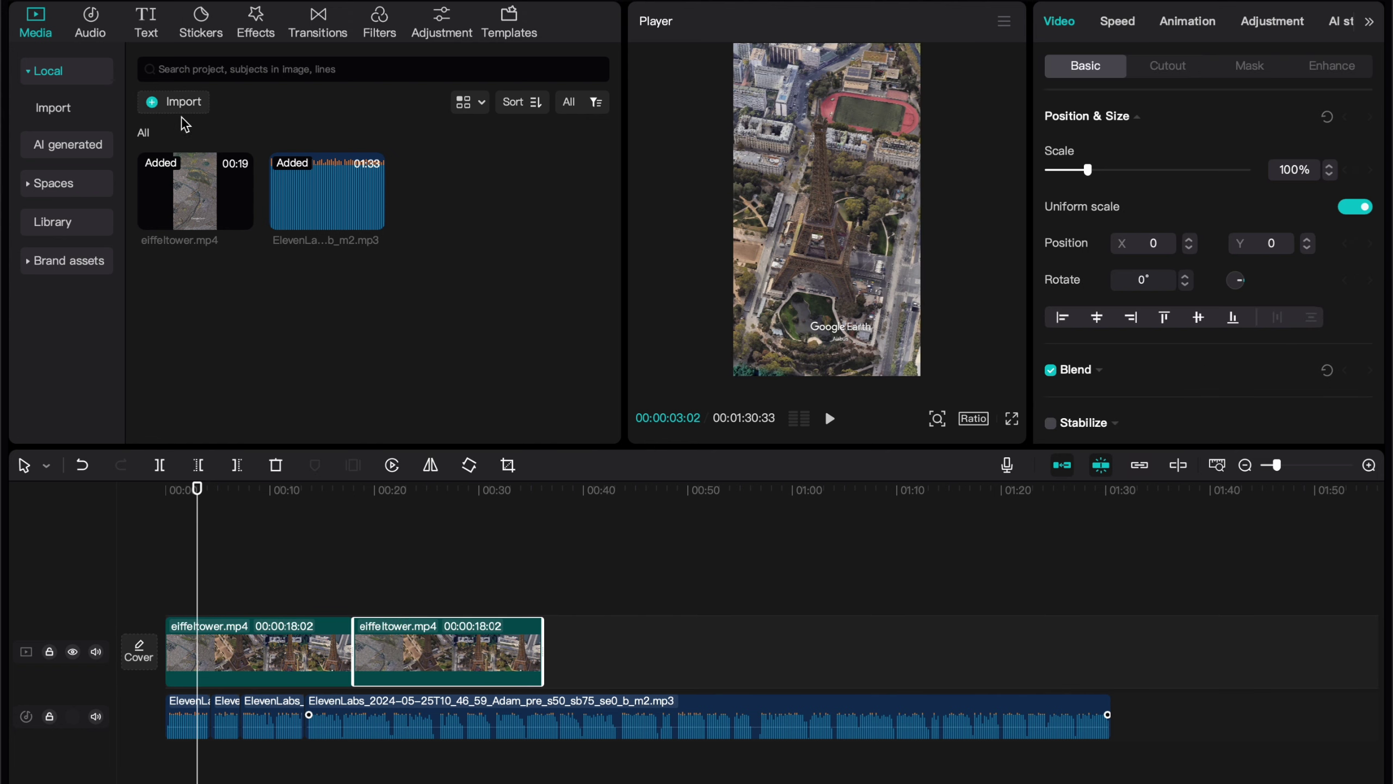
left_click_drag(195, 192, 587, 653)
left_click_drag(195, 192, 950, 632)
left_click_drag(1188, 587, 185, 609)
left_click(270, 586)
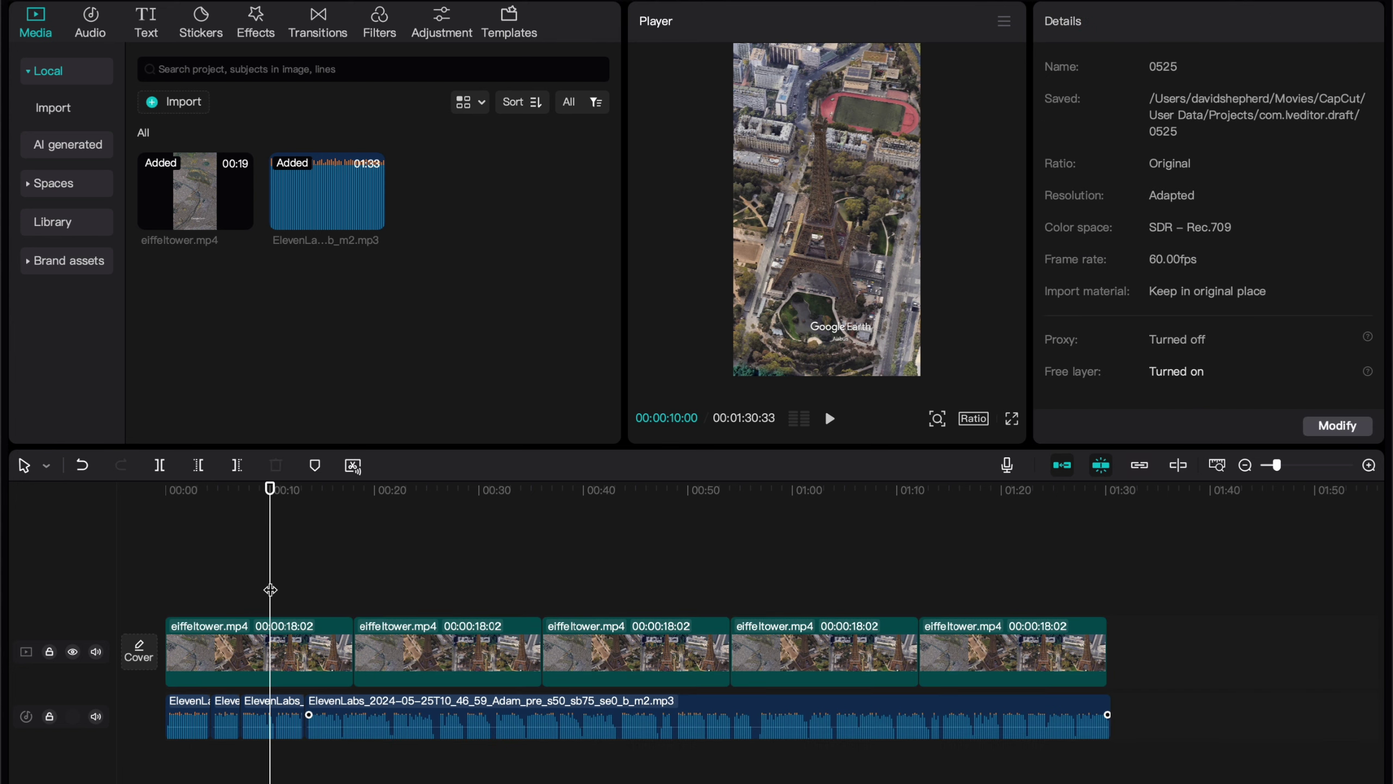
left_click_drag(271, 507, 164, 496)
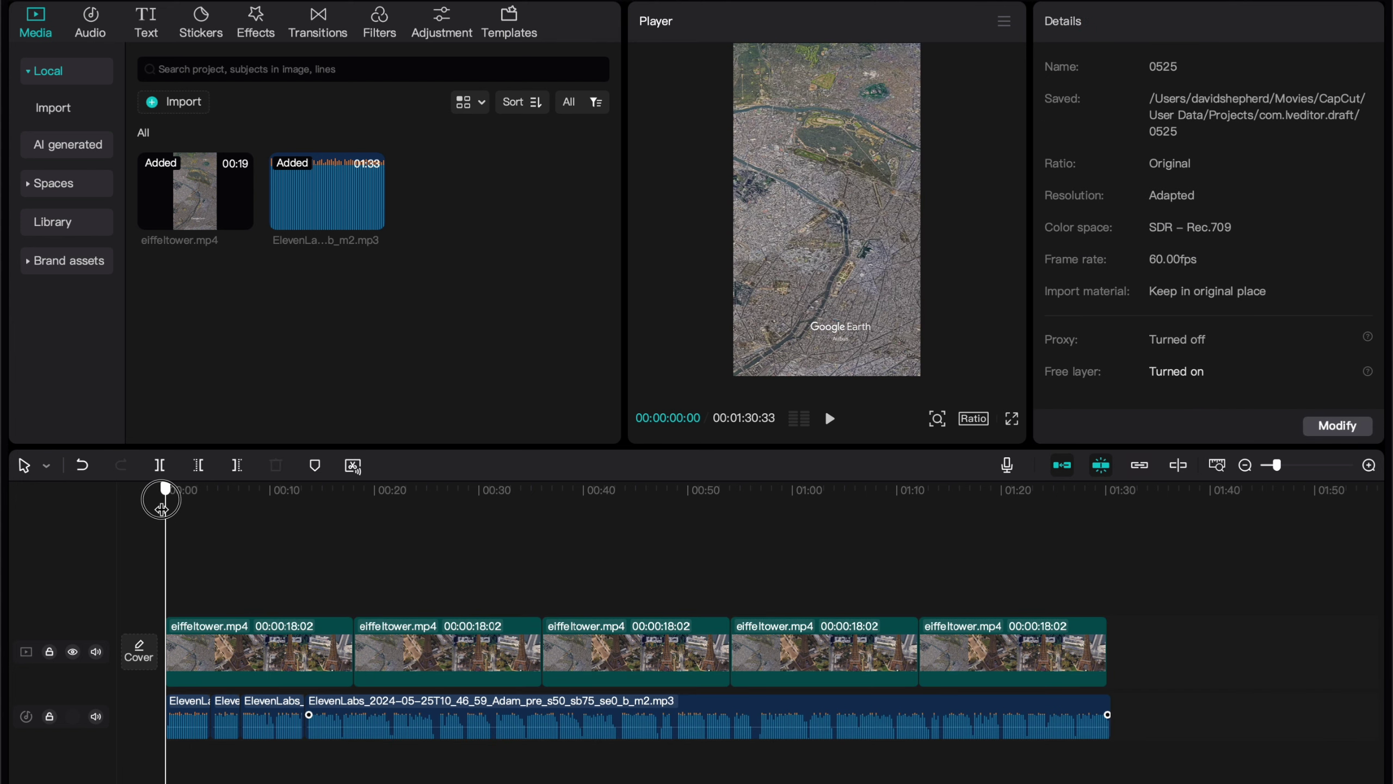
Add 0.5-second Pull Out and Pull In transitions at the cuts between the first Eiffel Tower clips
left_click(321, 24)
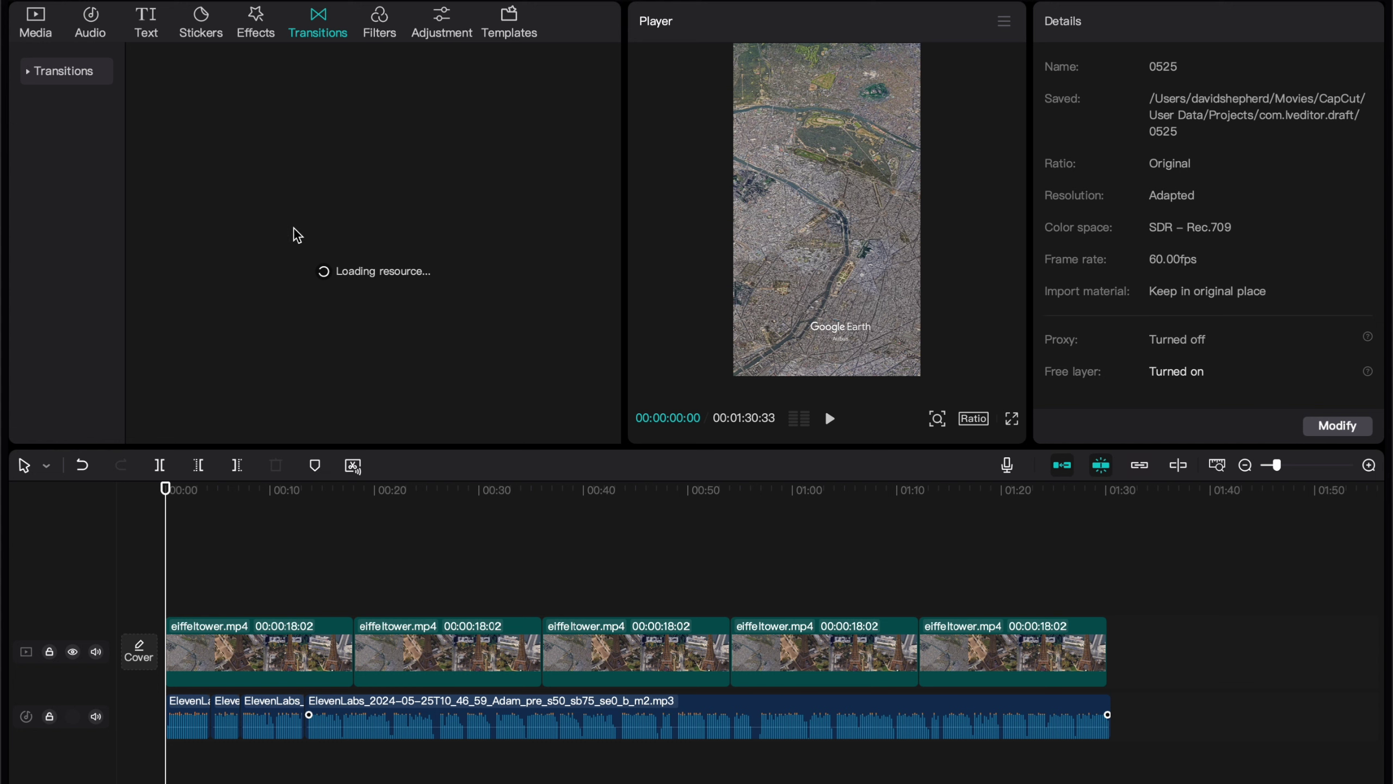
scroll(532, 303, "down", 2)
scroll(536, 304, "down", 1)
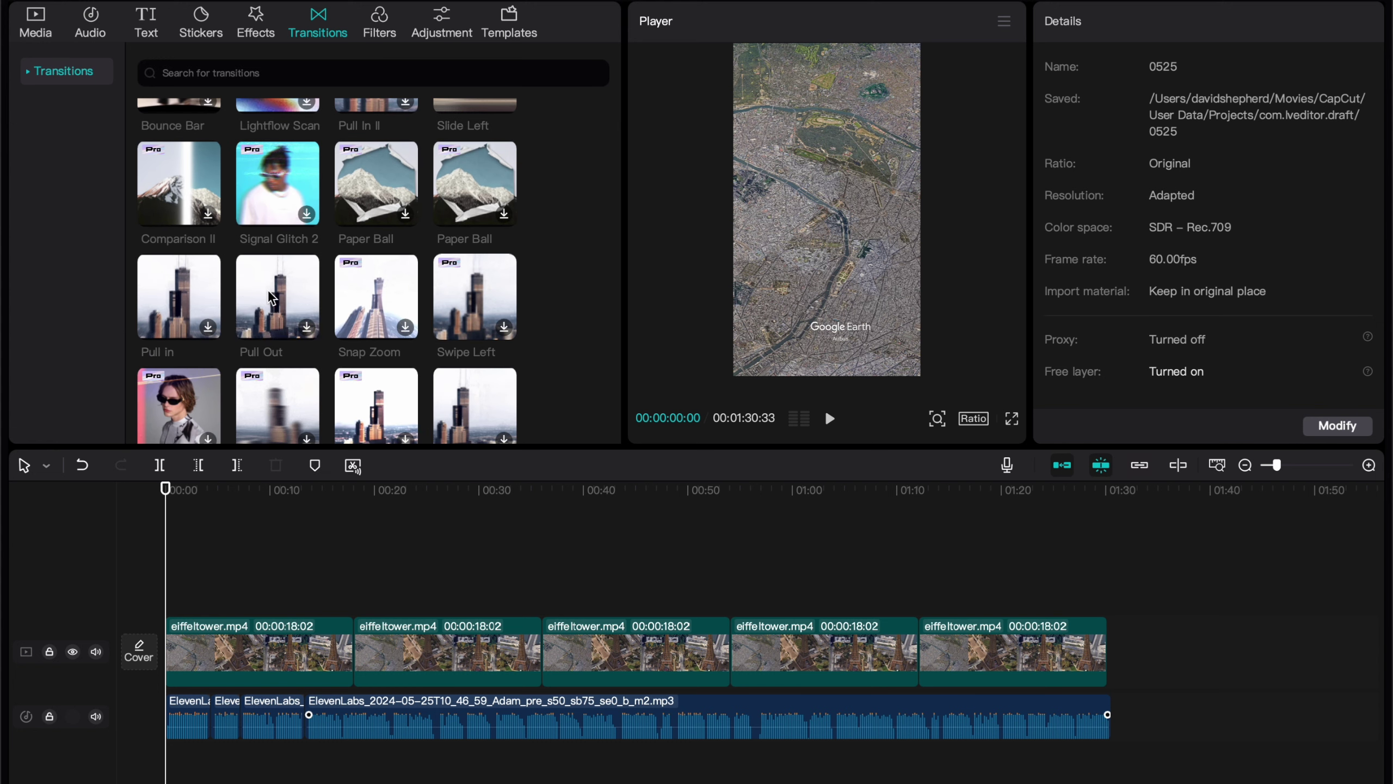
left_click_drag(274, 289, 354, 653)
left_click_drag(180, 307, 543, 656)
scroll(417, 339, "down", 2)
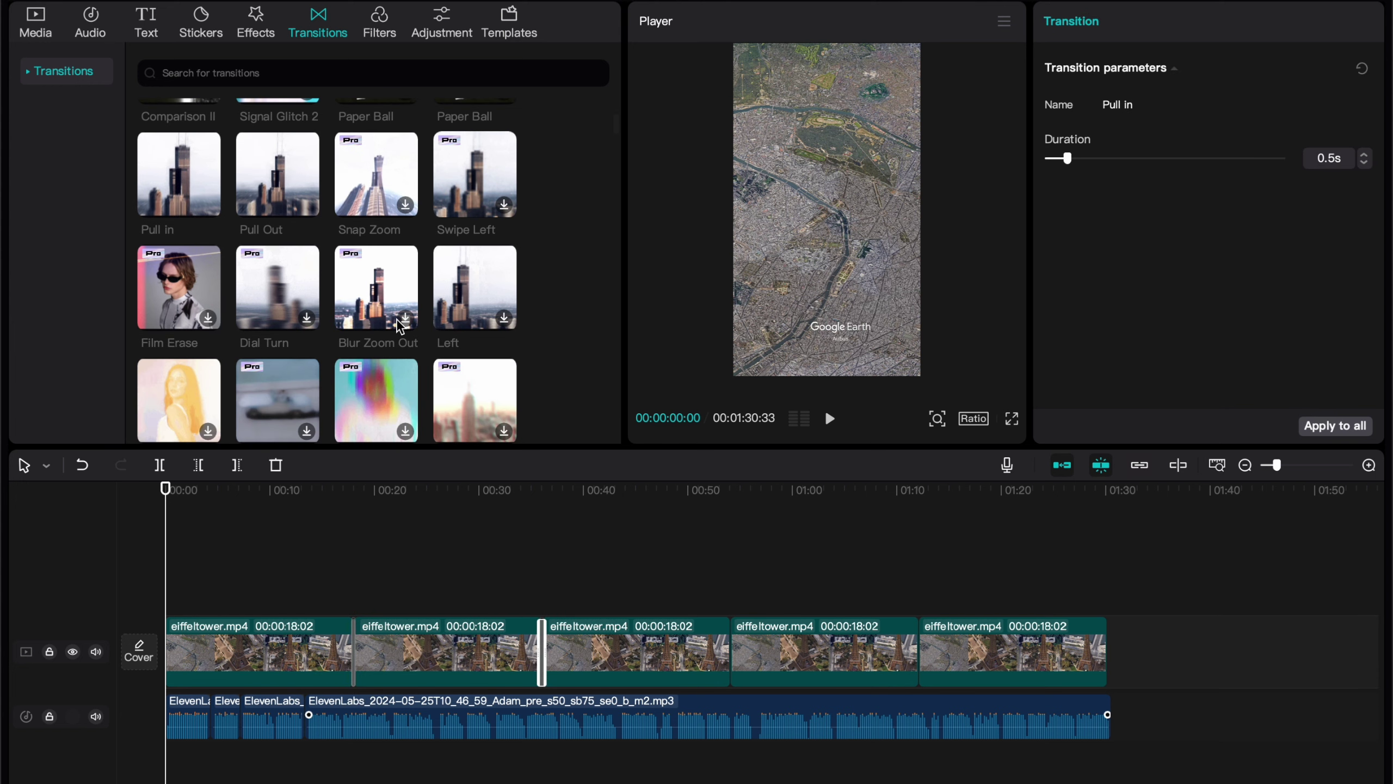
left_click_drag(396, 320, 730, 654)
left_click(423, 554)
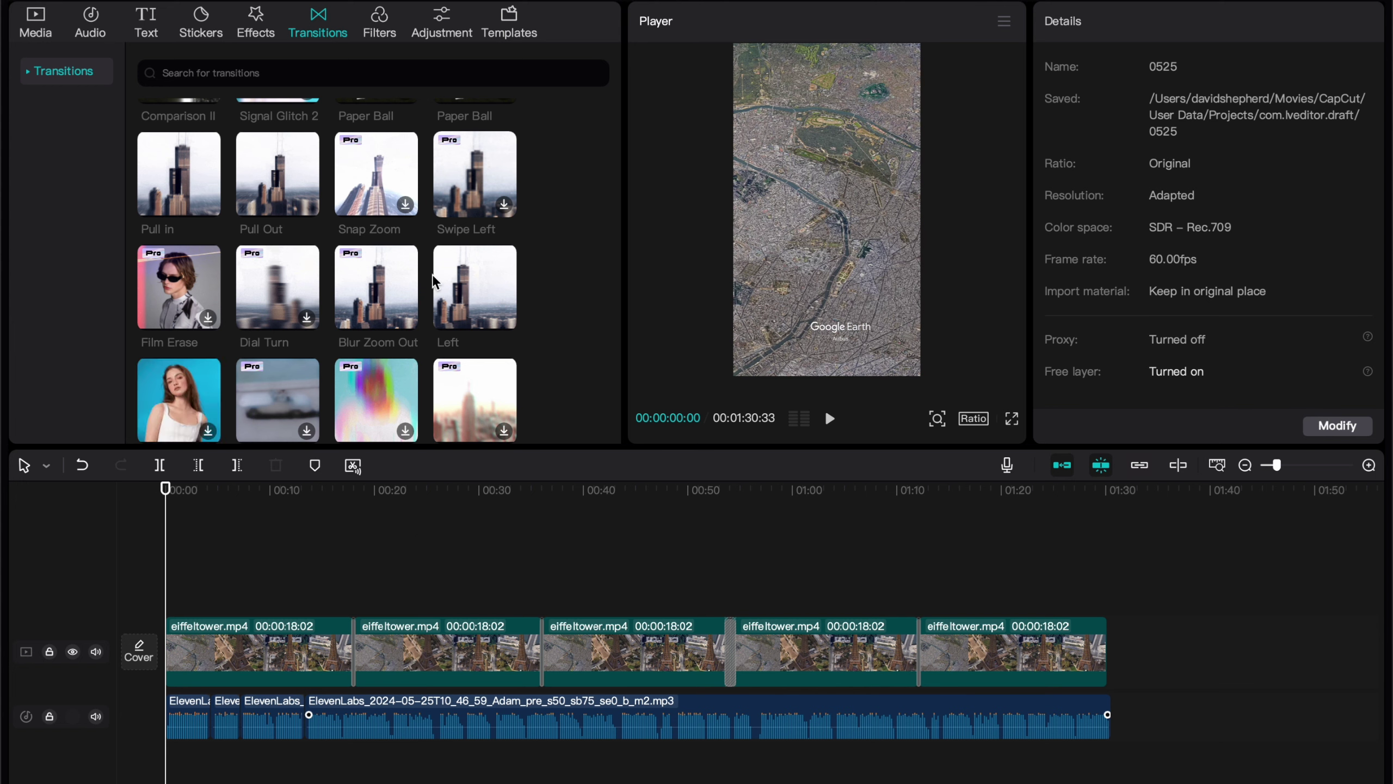
Generate English auto captions from the voiceover and raise the 'welcome to the top 5' caption in the frame
left_click(146, 27)
left_click(82, 74)
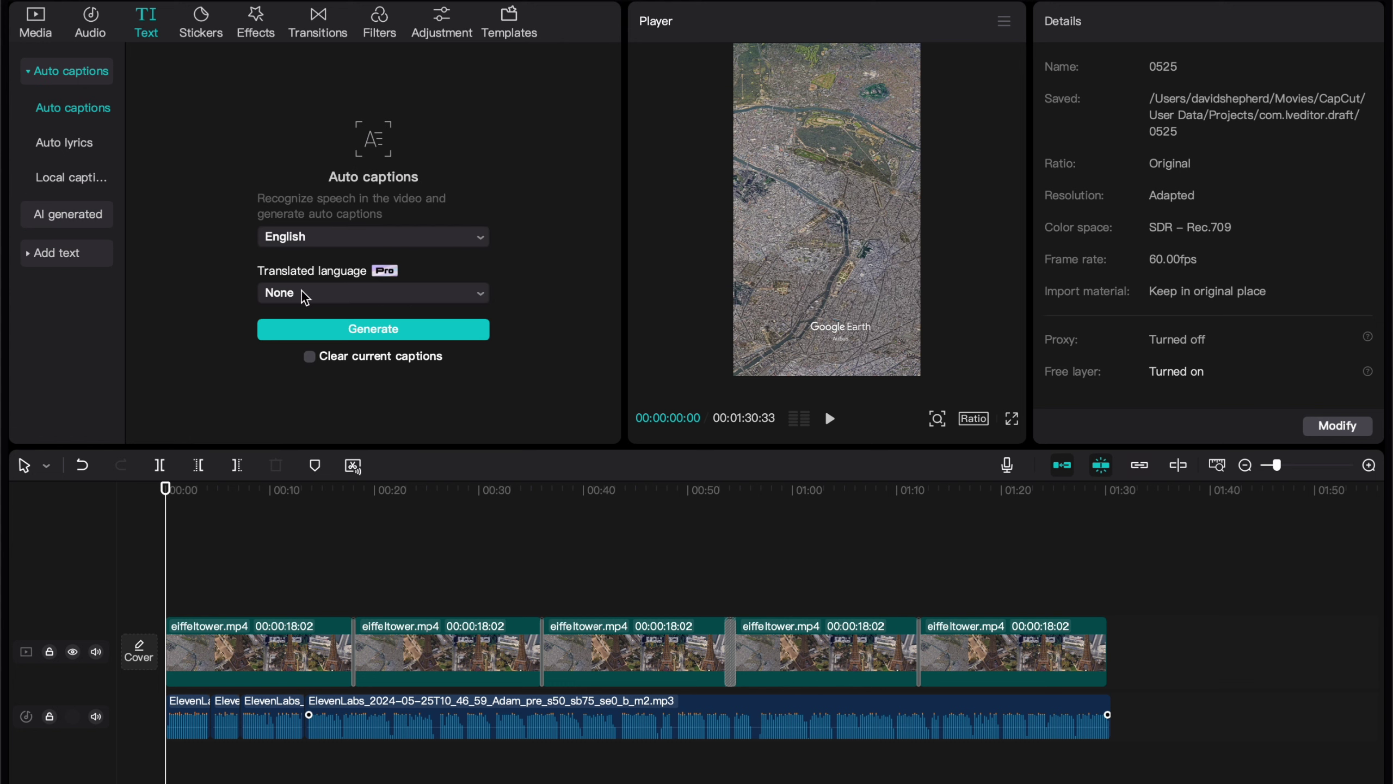
left_click(353, 238)
left_click(320, 433)
left_click(372, 330)
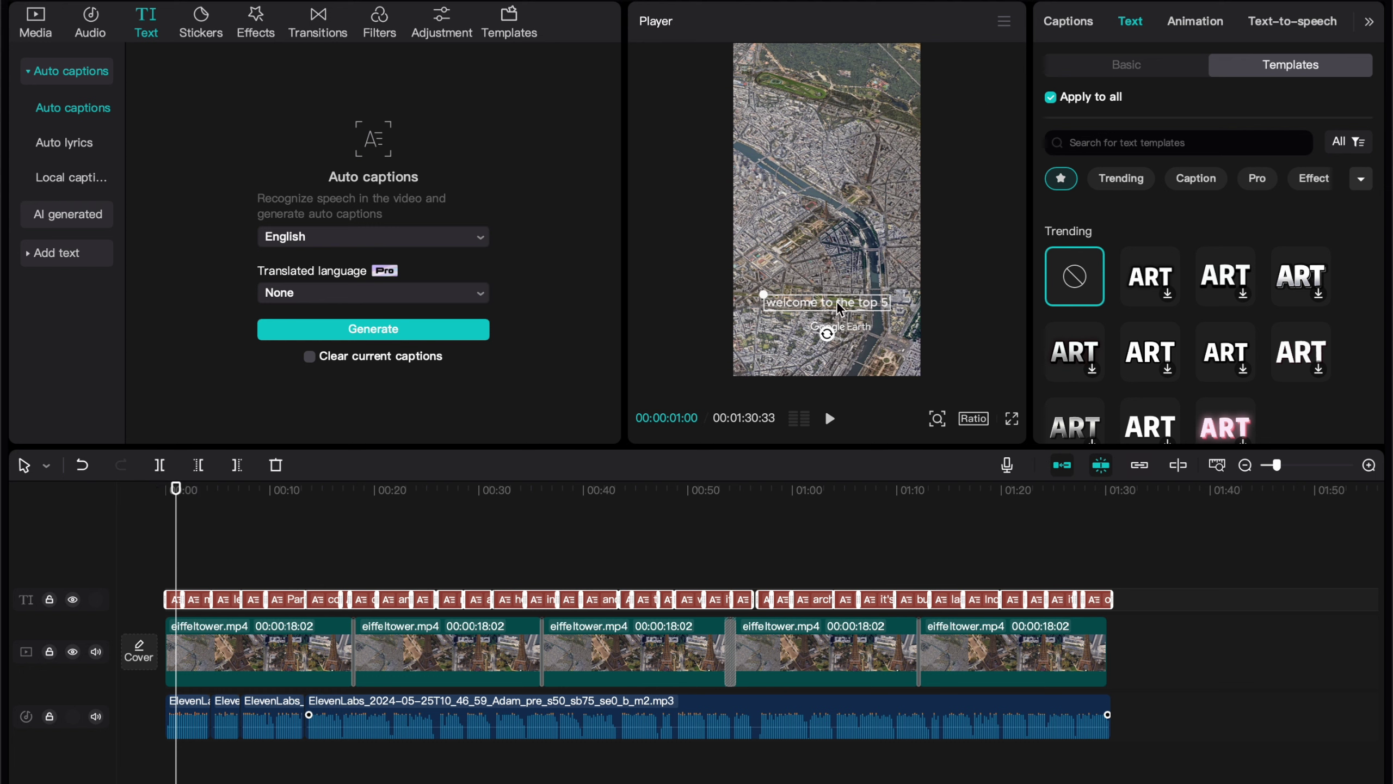
left_click_drag(838, 307, 840, 211)
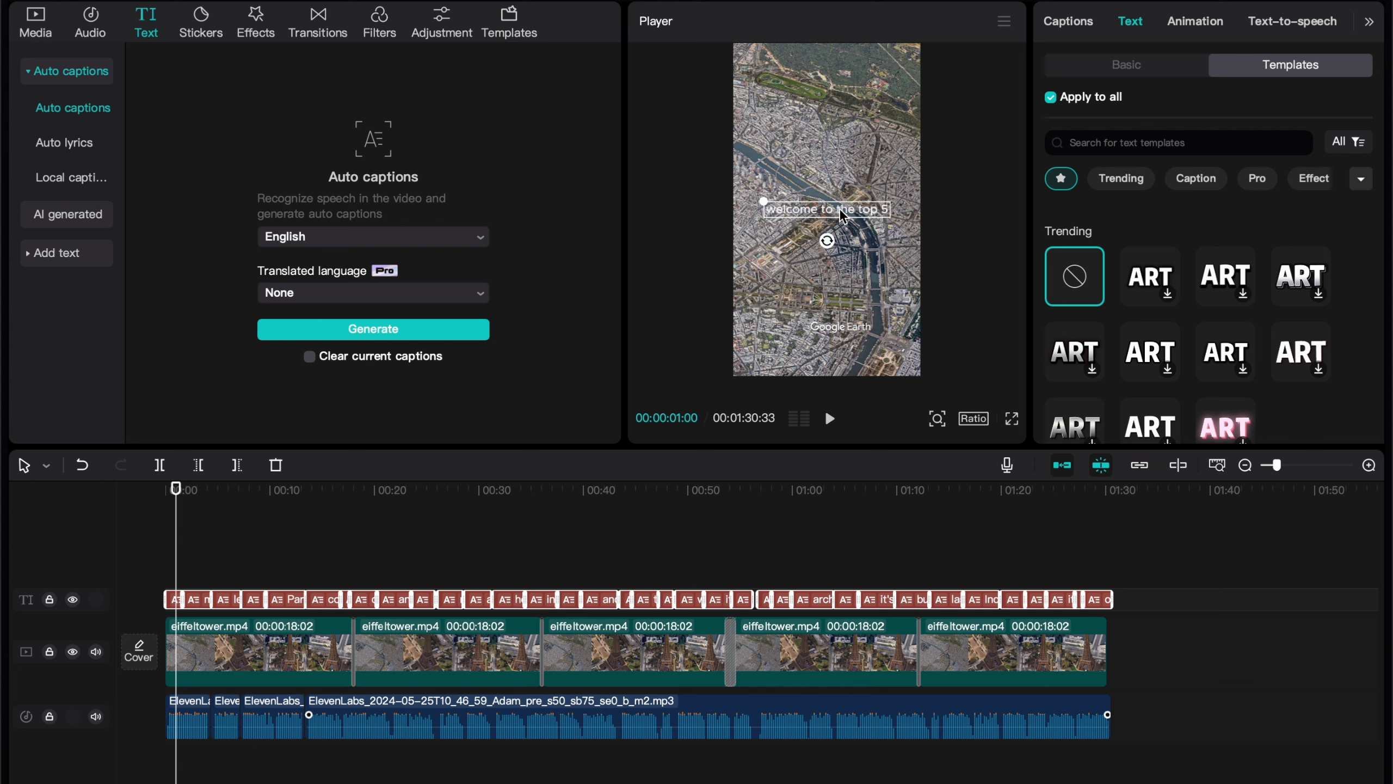
Set the caption font to ZY Tactful
left_click(1052, 67)
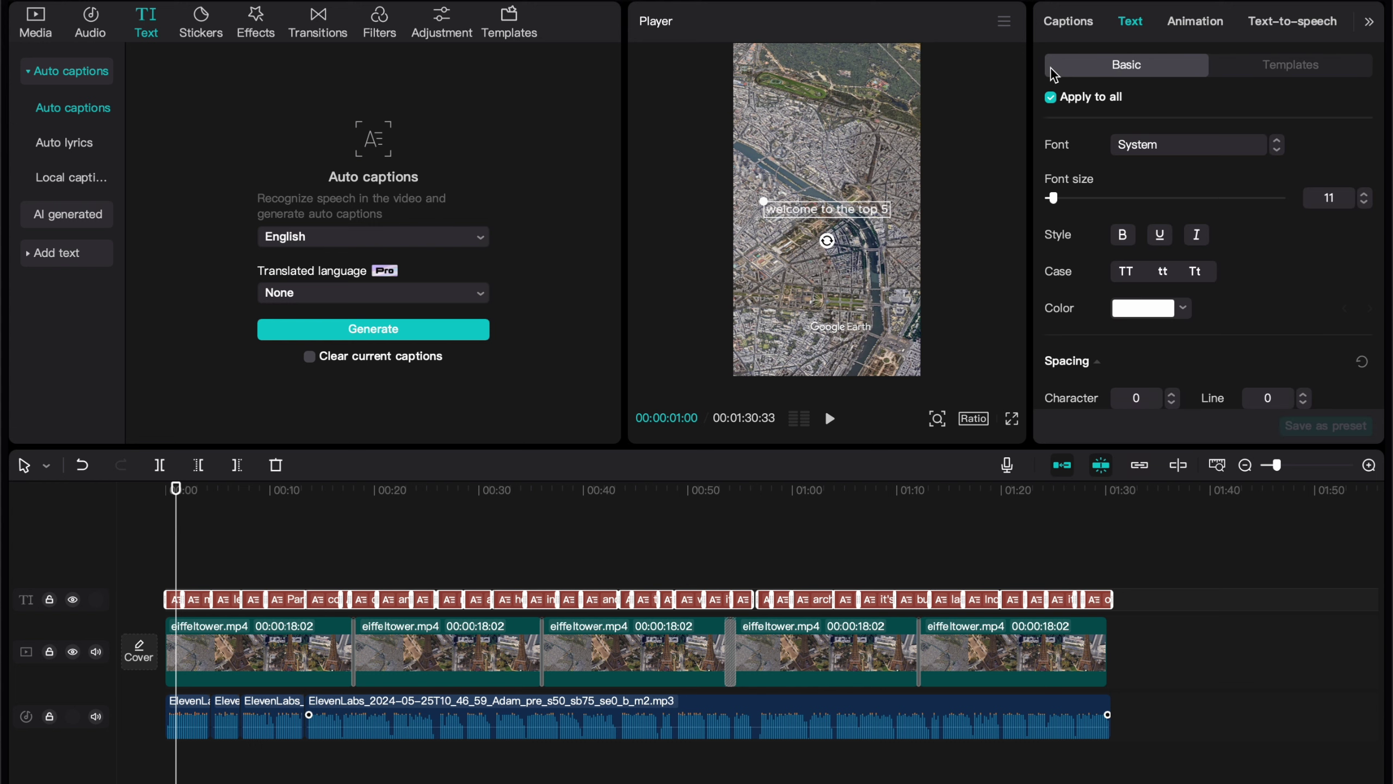
left_click(1143, 146)
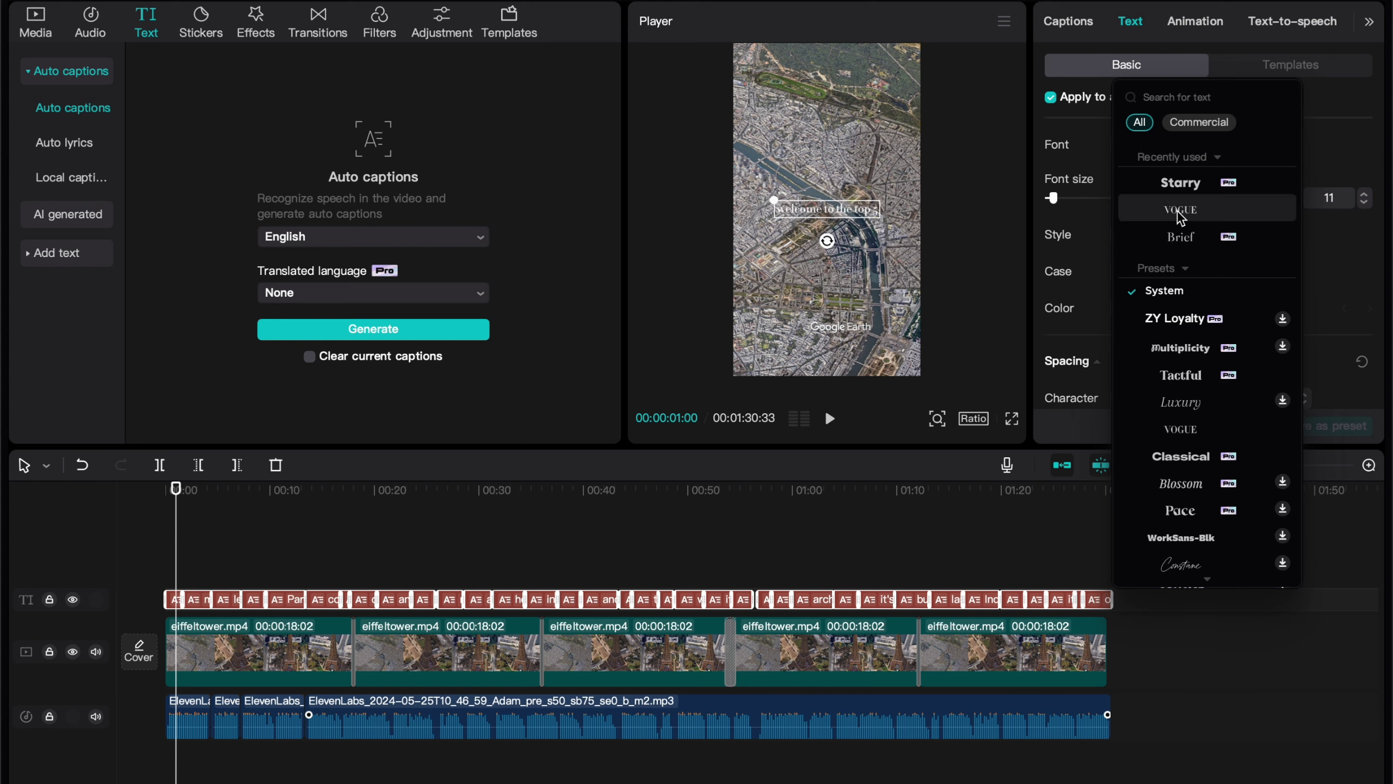
left_click(1183, 376)
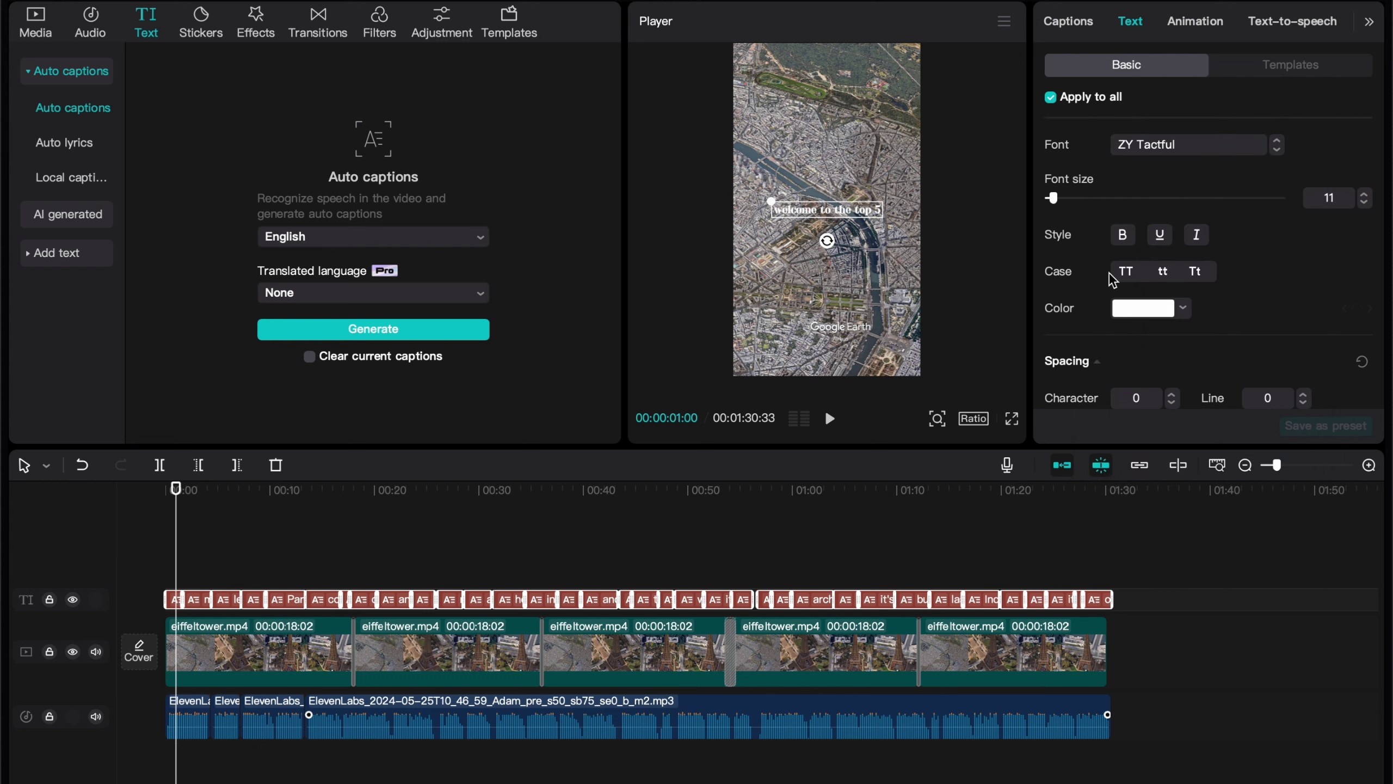
Enable a black stroke at thickness 40 and a drop shadow on the captions
scroll(1108, 272, "down", 10)
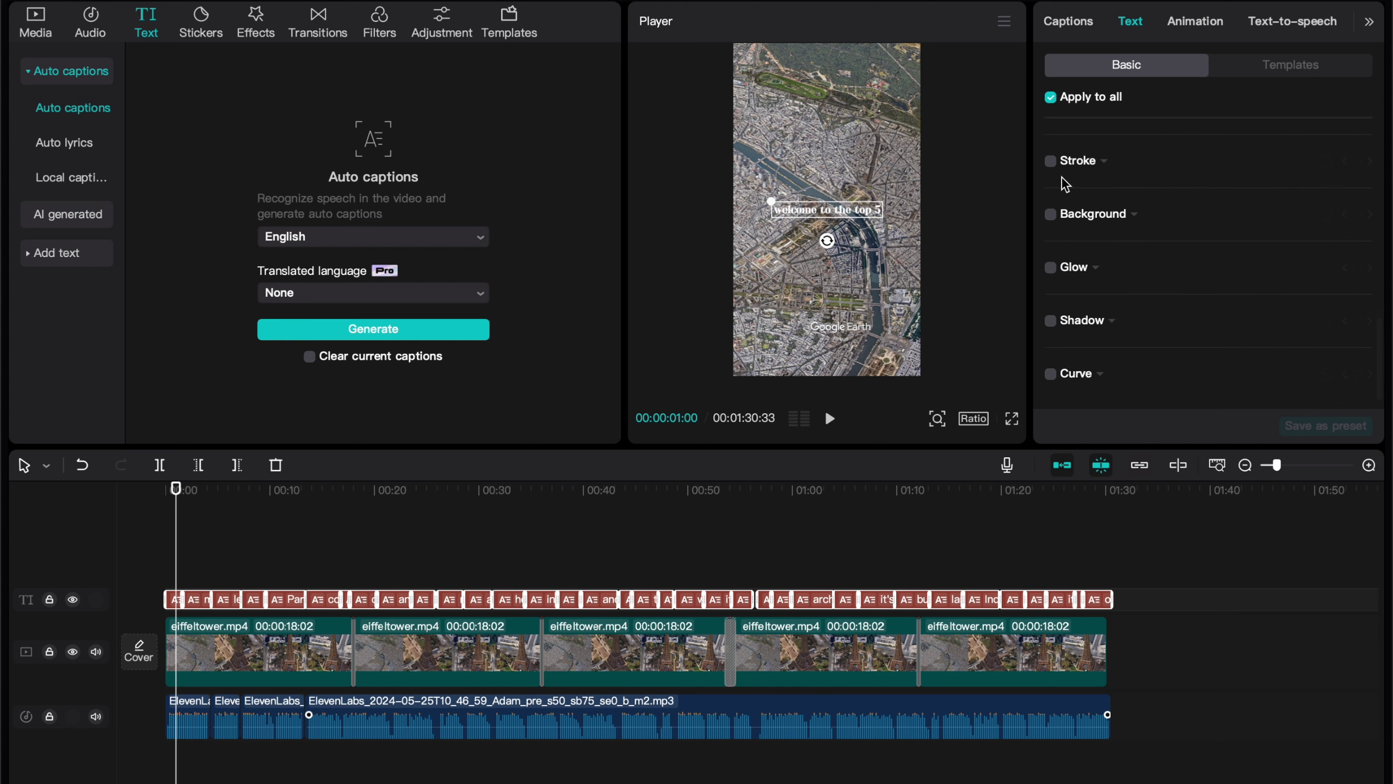
left_click(1050, 160)
scroll(1076, 361, "down", 1)
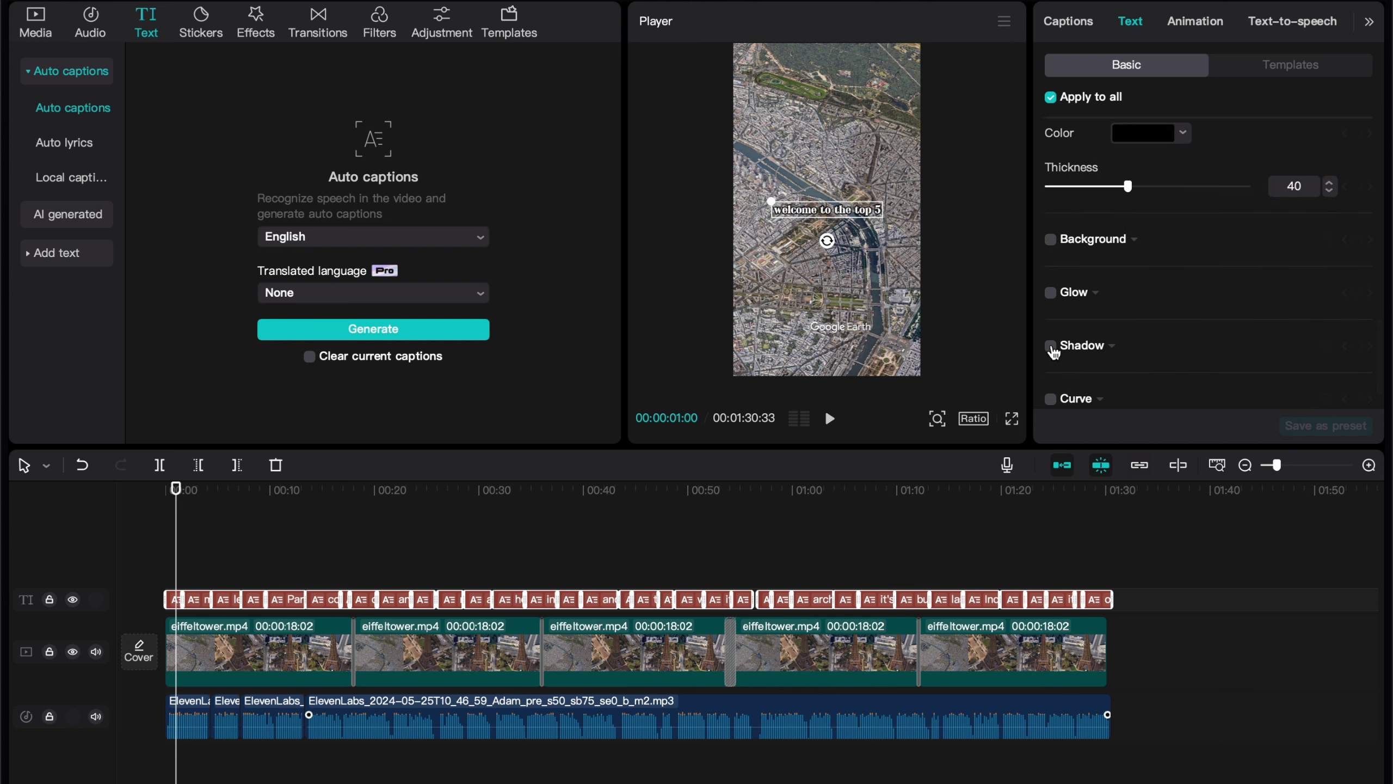
left_click(1051, 347)
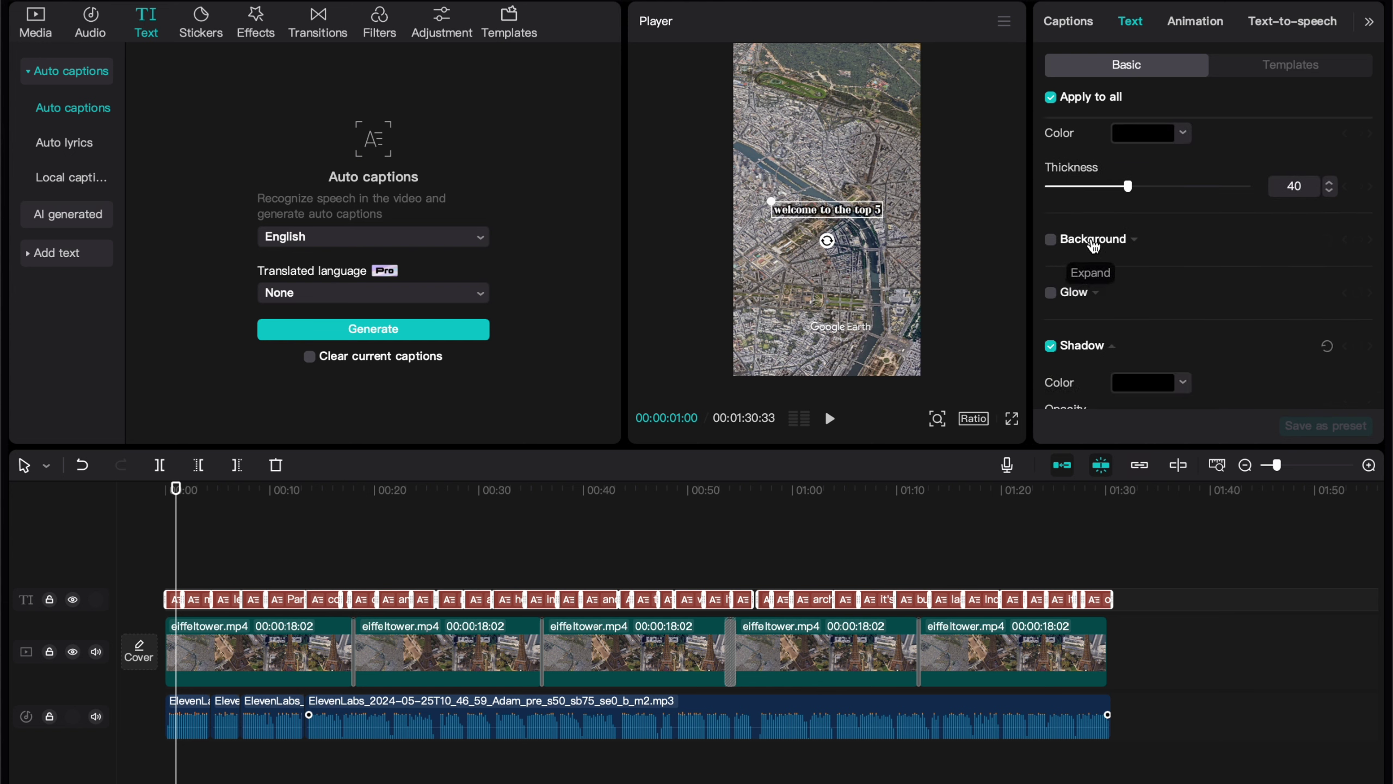
scroll(1093, 247, "up", 10)
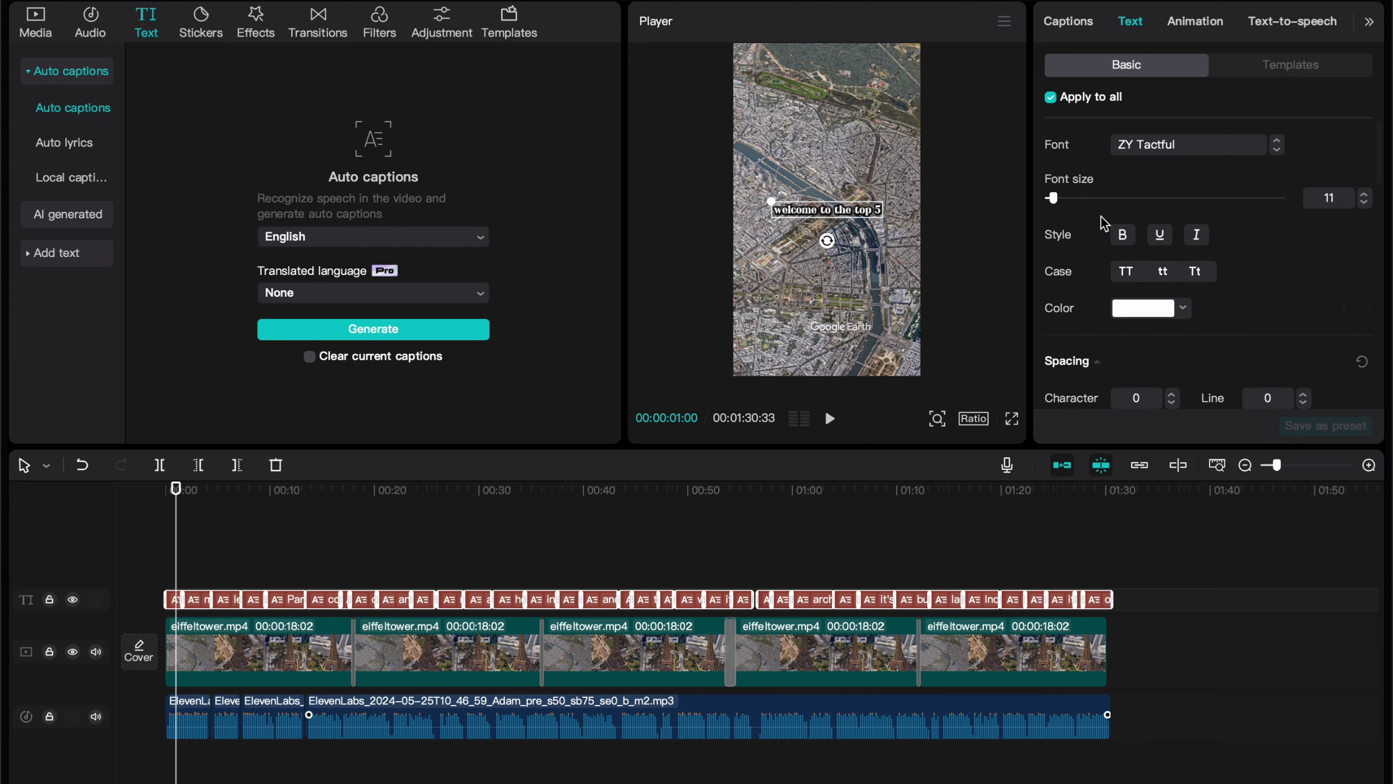
Apply the Bounce Out caption animation and move the playhead back to about 00:28
left_click(1196, 22)
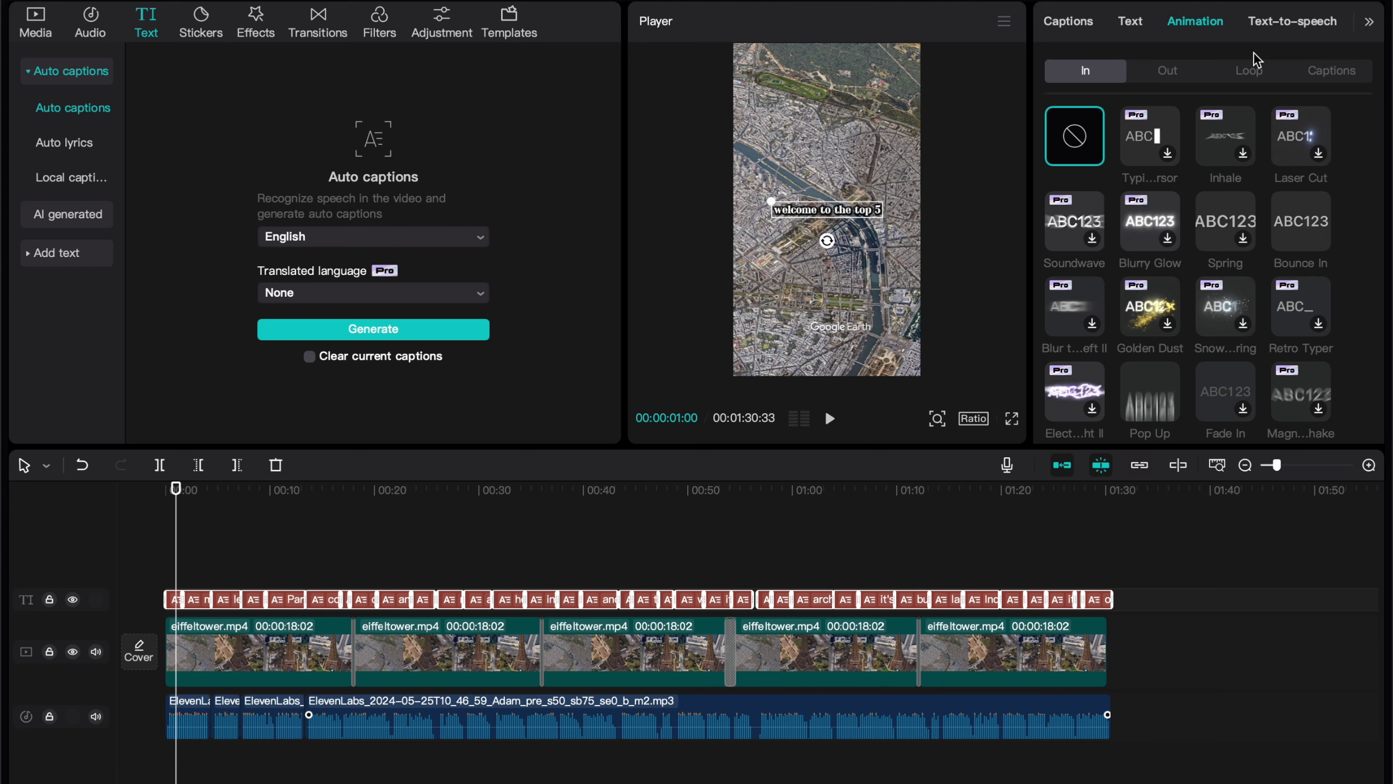
left_click(1333, 72)
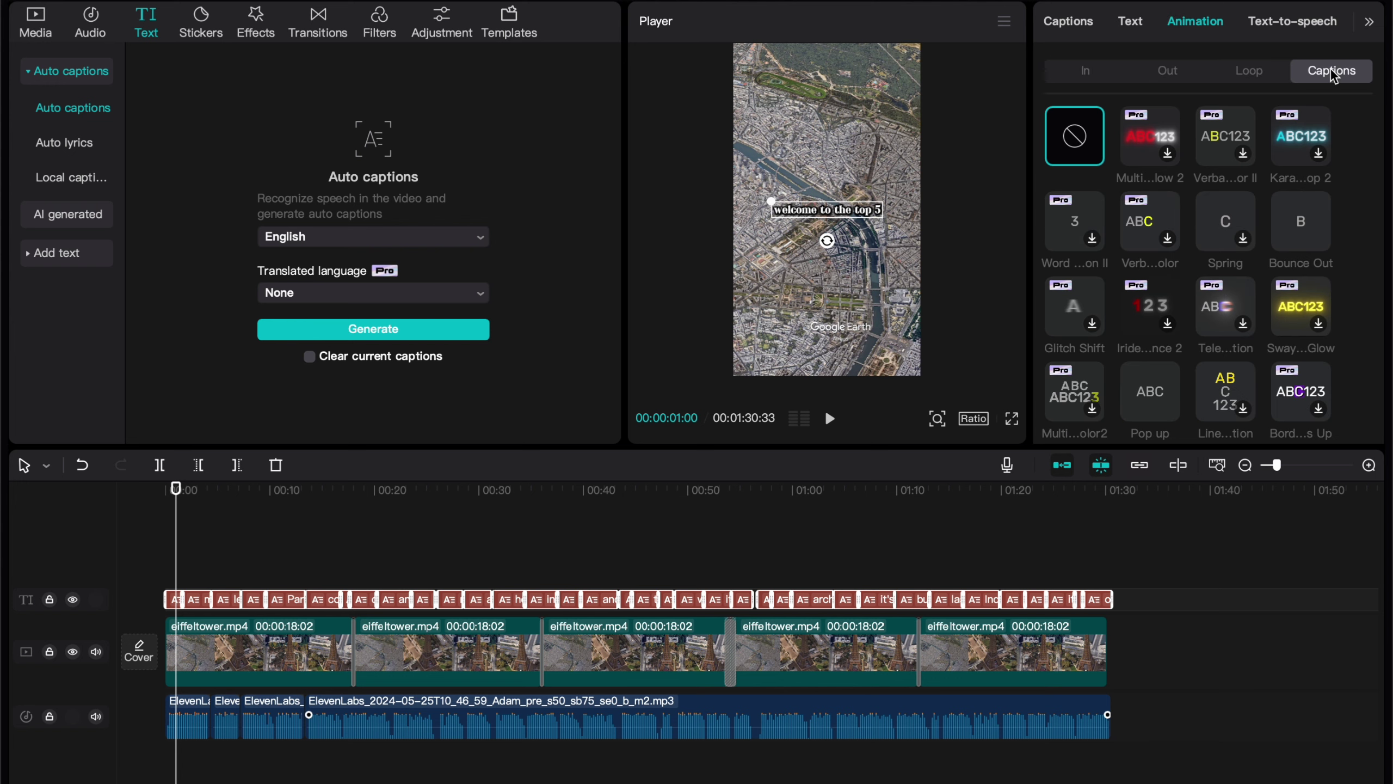
left_click(1302, 223)
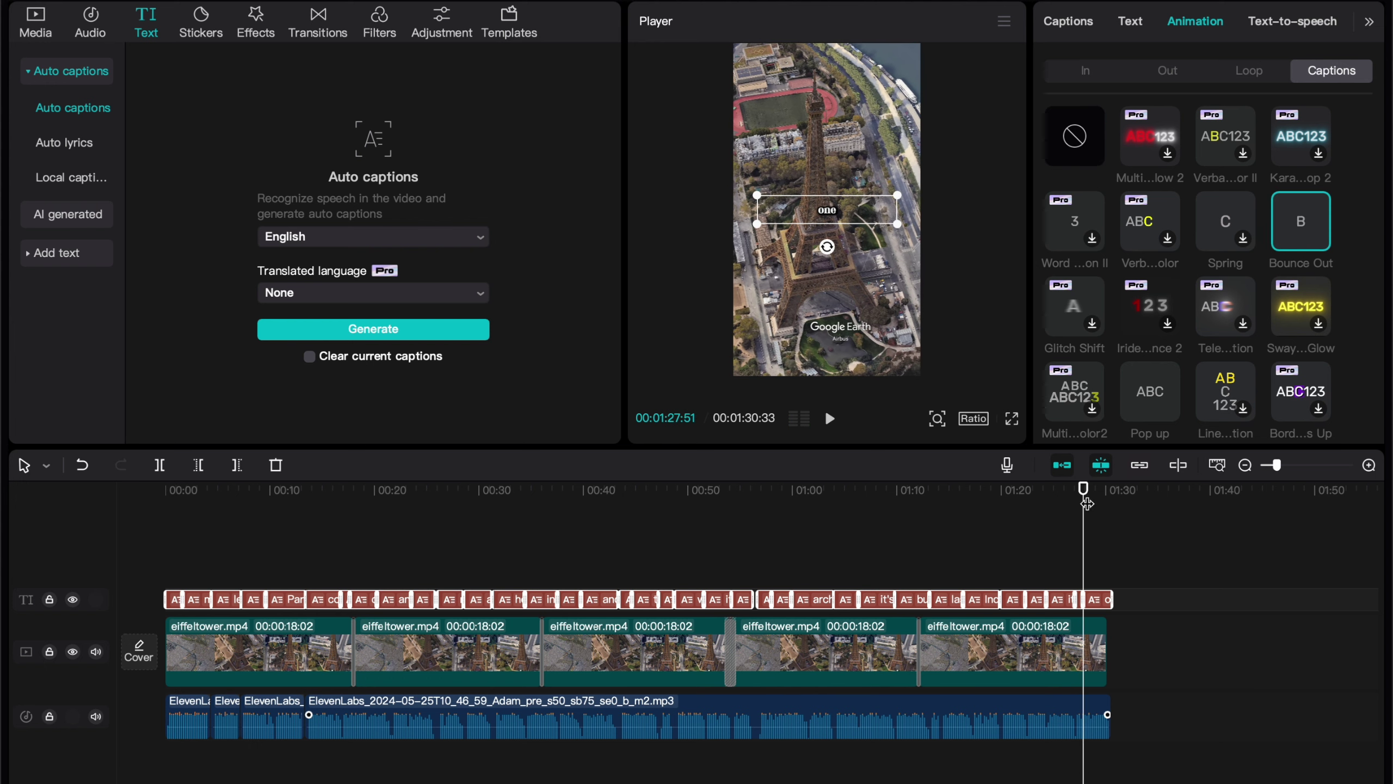
left_click_drag(1087, 503, 461, 448)
Play the caption preview, then scroll the guide page down through Content Creation toward Posting & Consistency
key("space")
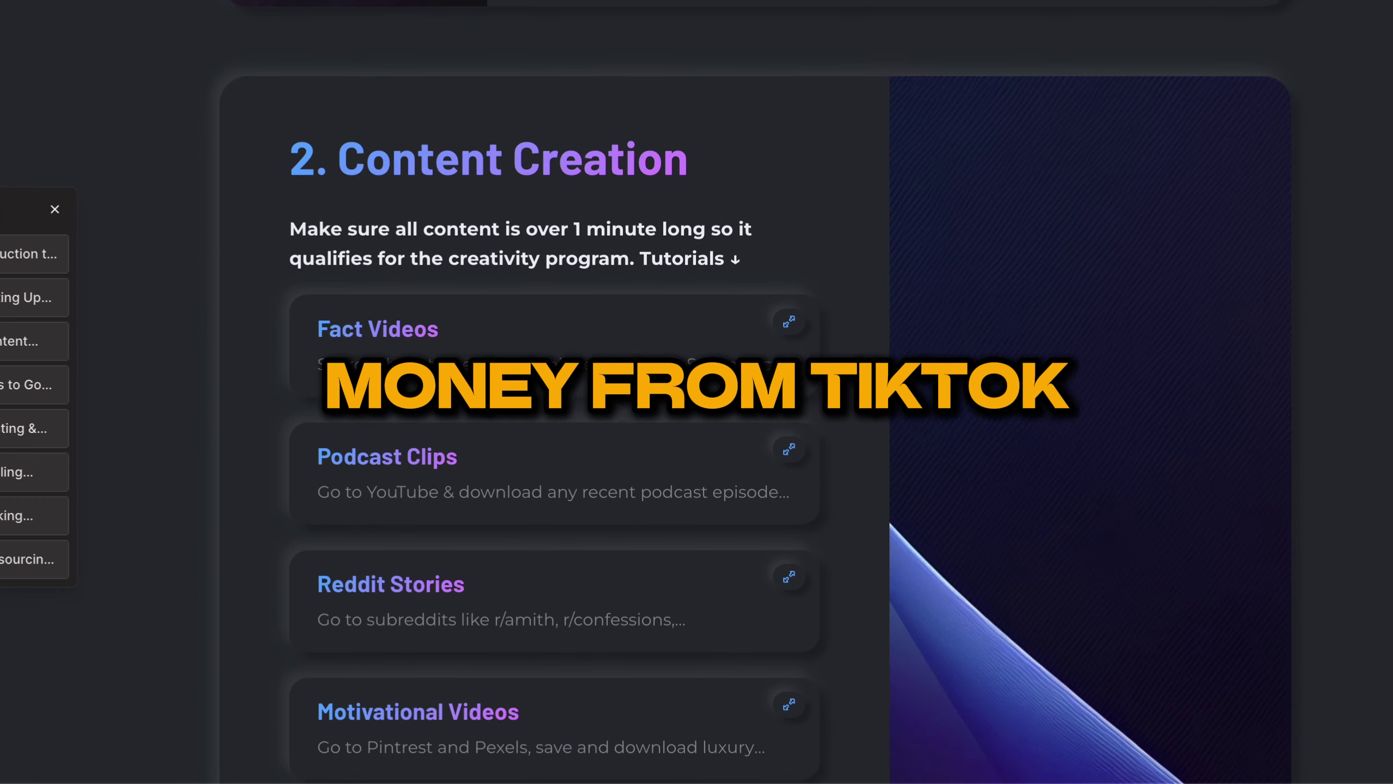
scroll(697, 384, "down", 20)
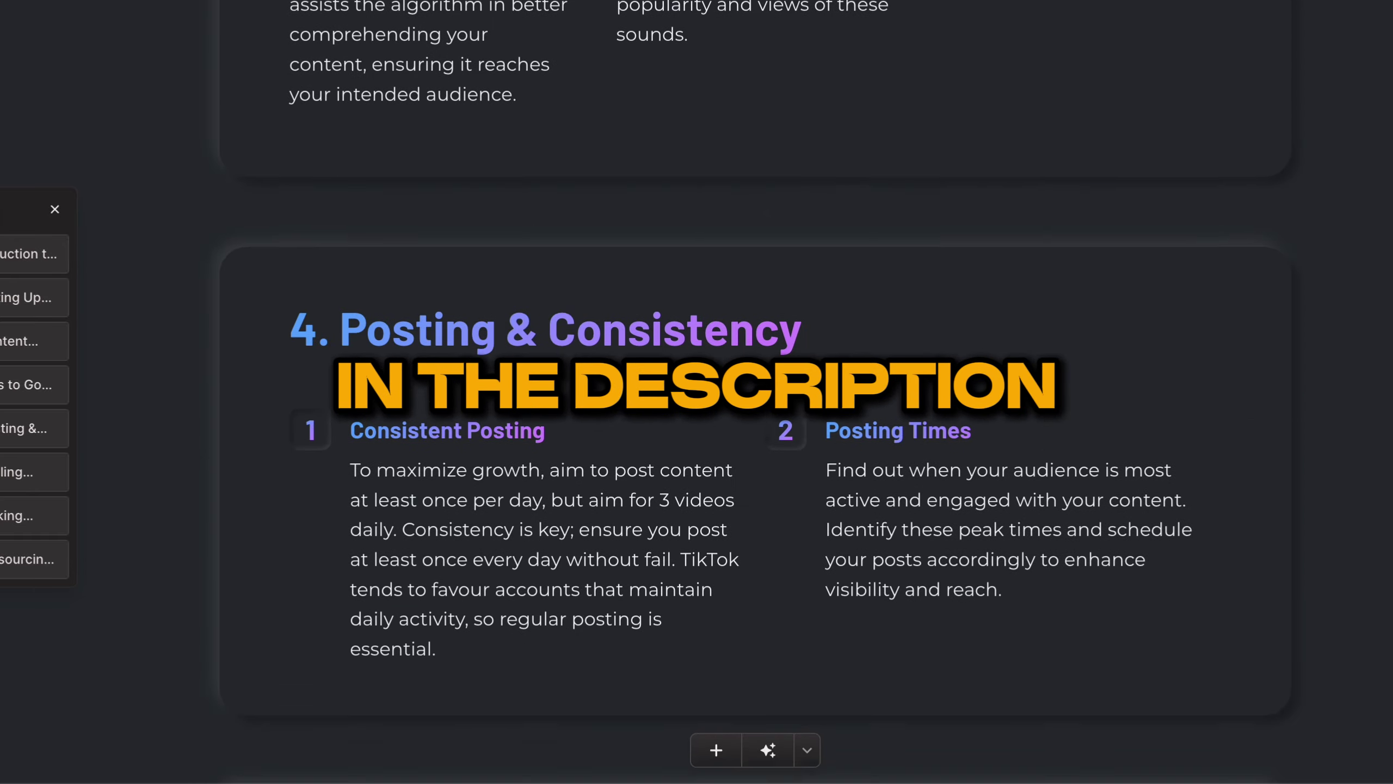